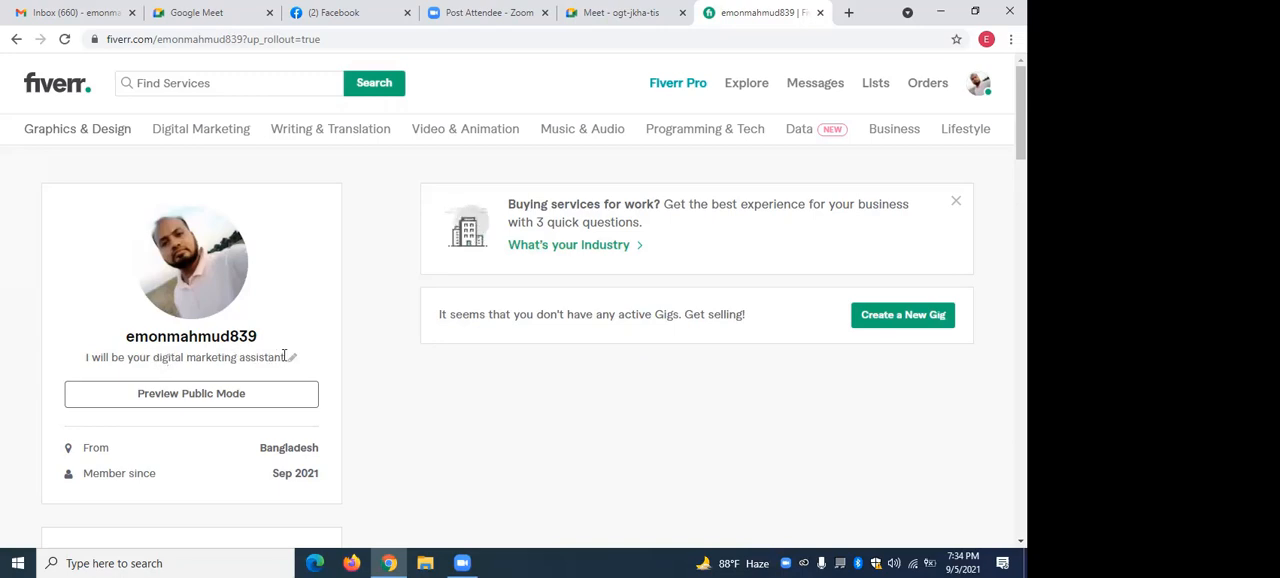
# Review the seller profile's tagline, description, languages, linked accounts and skills sections.
pyautogui.moveTo(284, 358); pyautogui.dragTo(134, 358)
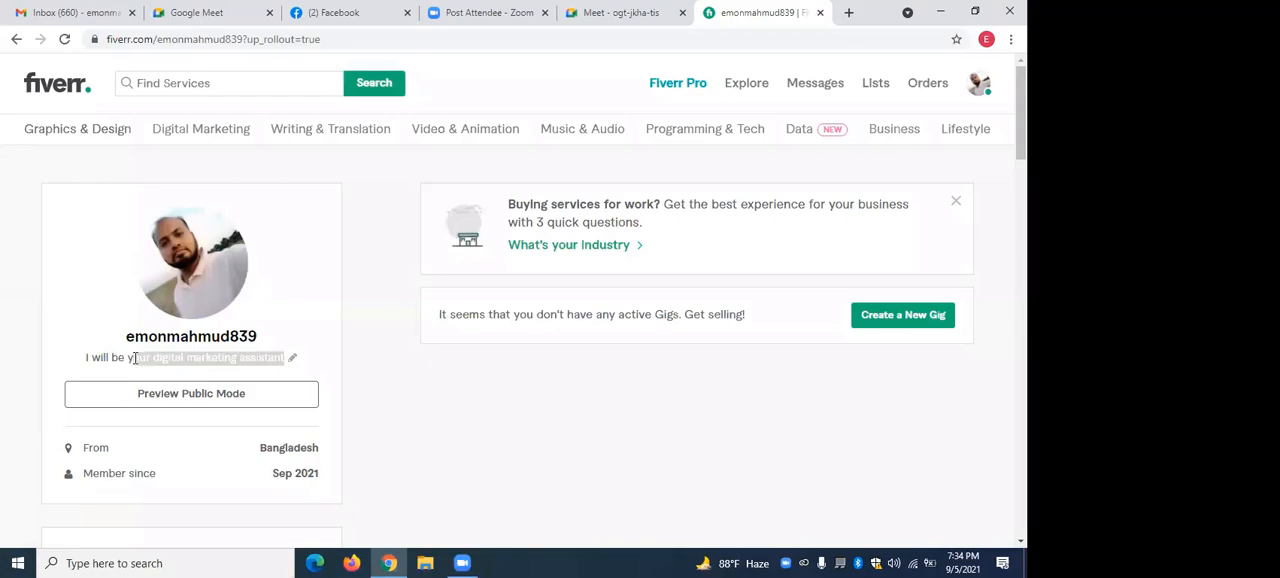
pyautogui.click(347, 360)
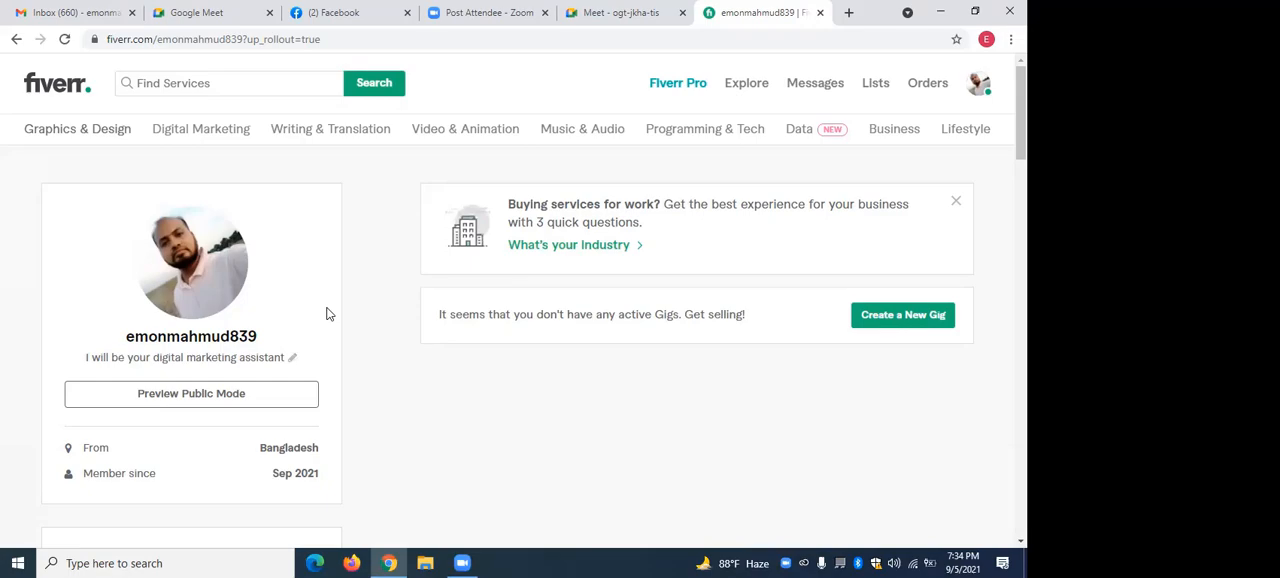
pyautogui.scroll(-1, 240, 357)
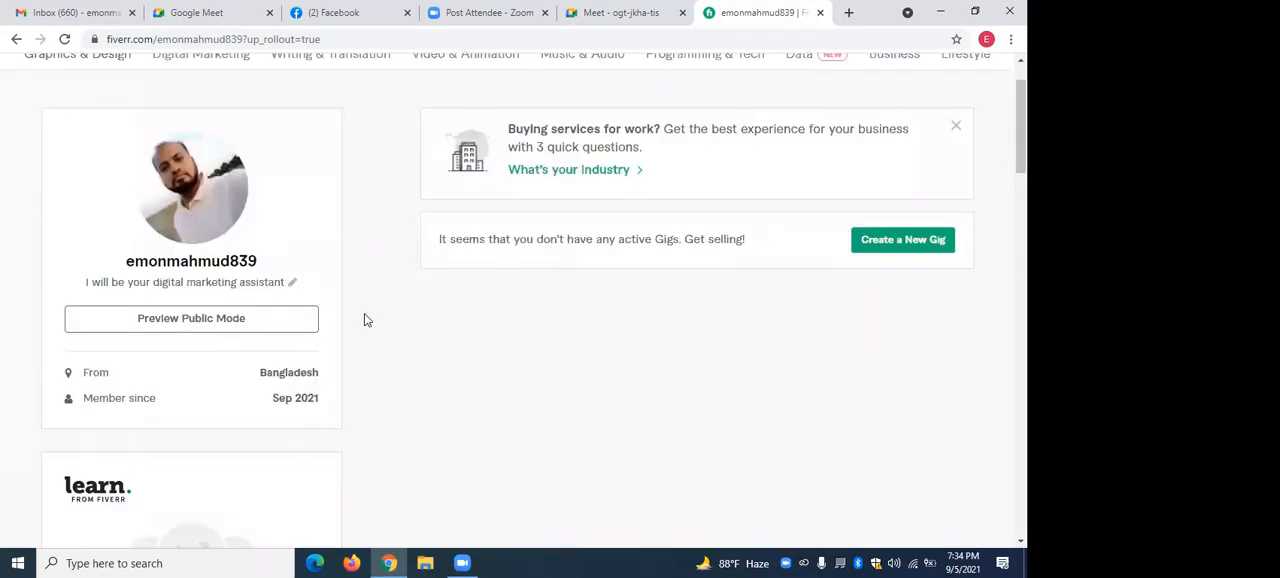
pyautogui.scroll(-1, 365, 315)
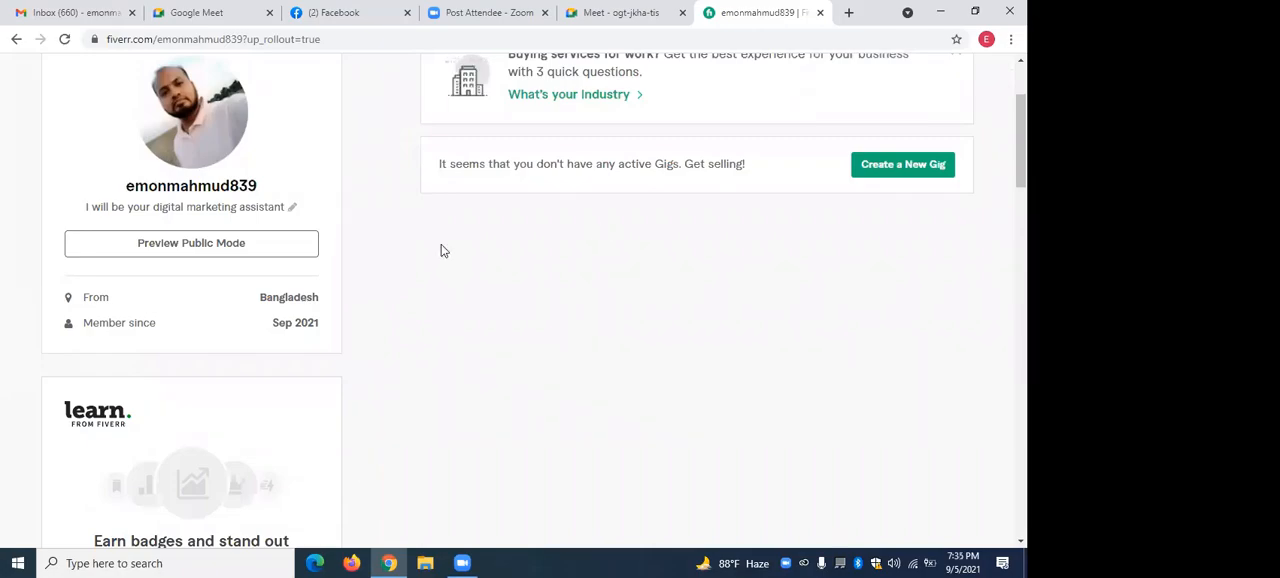
pyautogui.scroll(1, 457, 243)
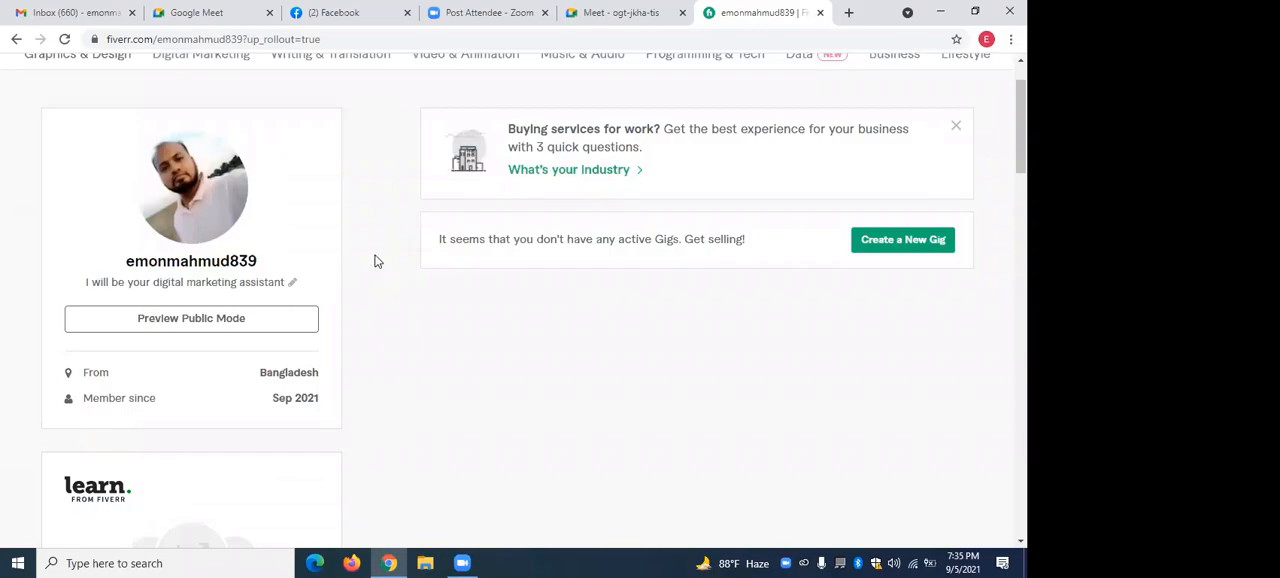
pyautogui.scroll(-3, 377, 261)
pyautogui.scroll(-2, 377, 261)
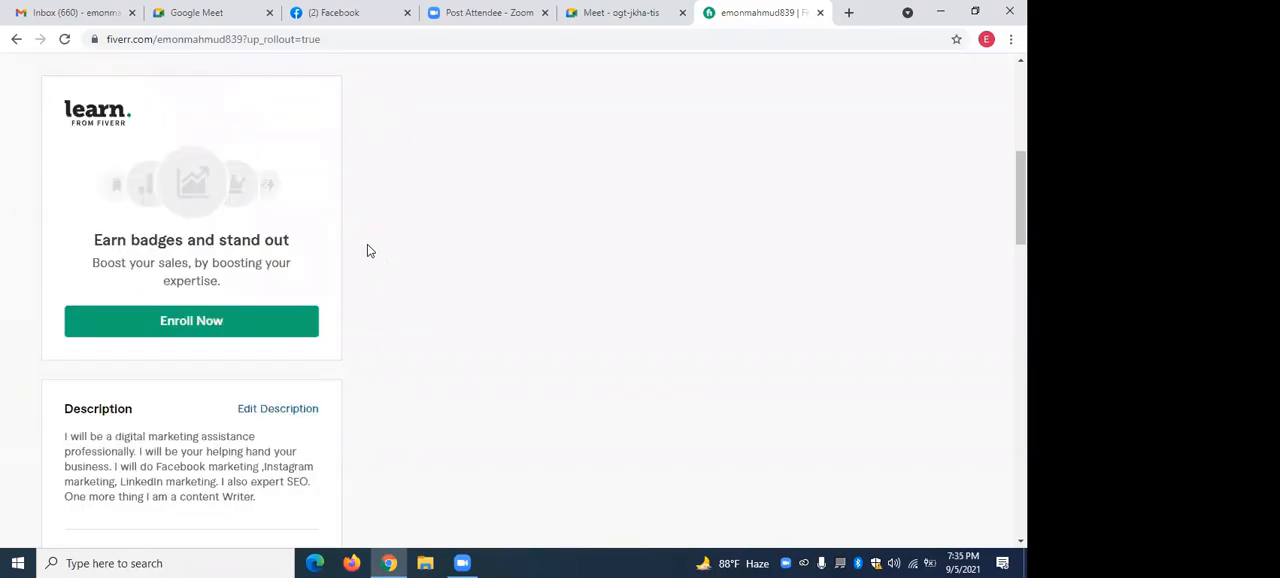
pyautogui.scroll(-3, 367, 250)
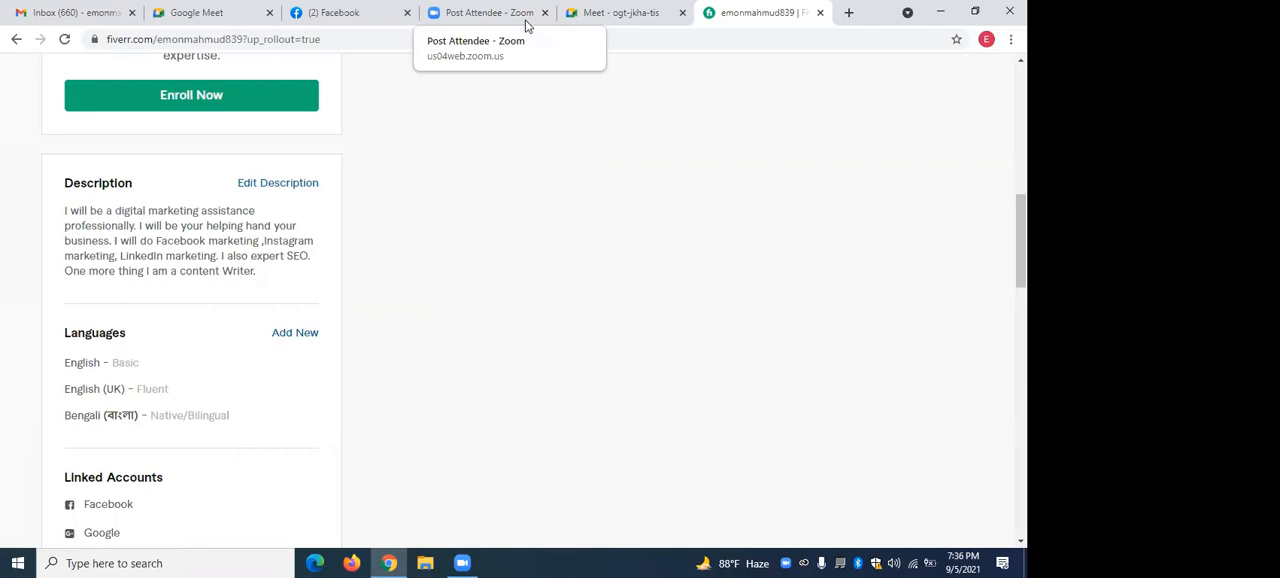
pyautogui.scroll(-2, 190, 300)
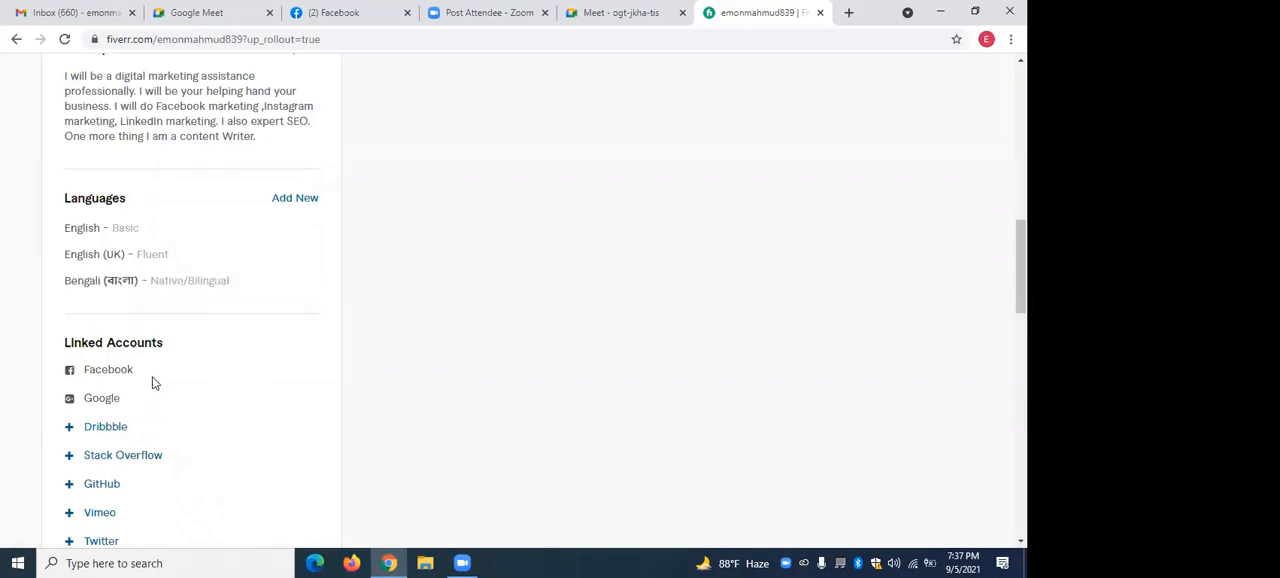
pyautogui.scroll(-1, 103, 400)
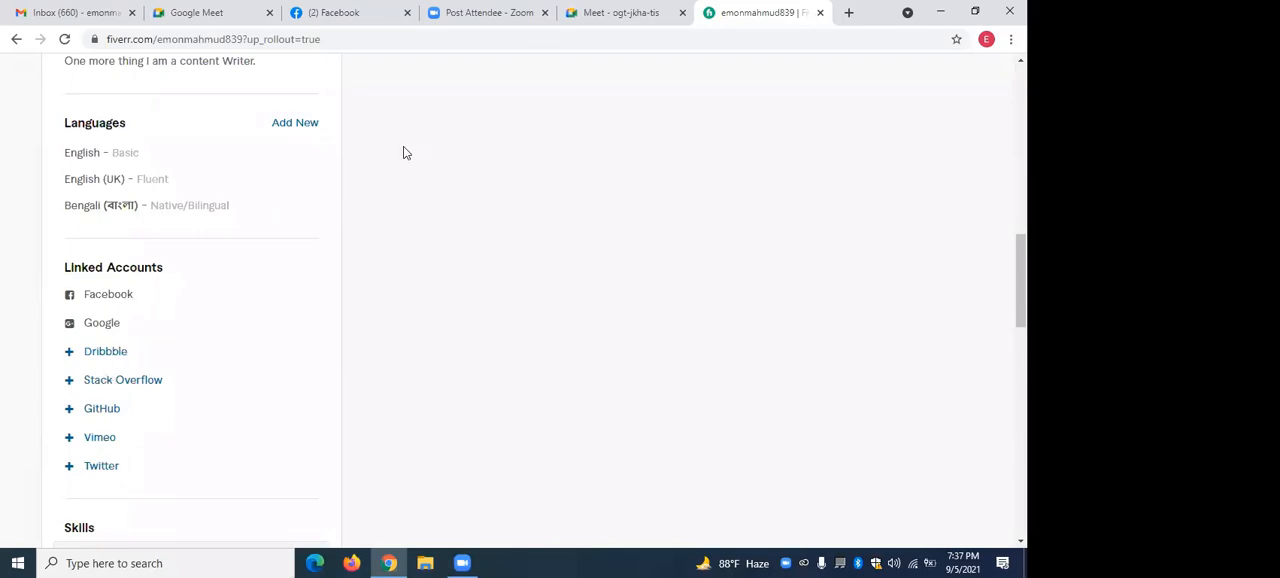
pyautogui.scroll(2, 447, 174)
pyautogui.scroll(2, 447, 174)
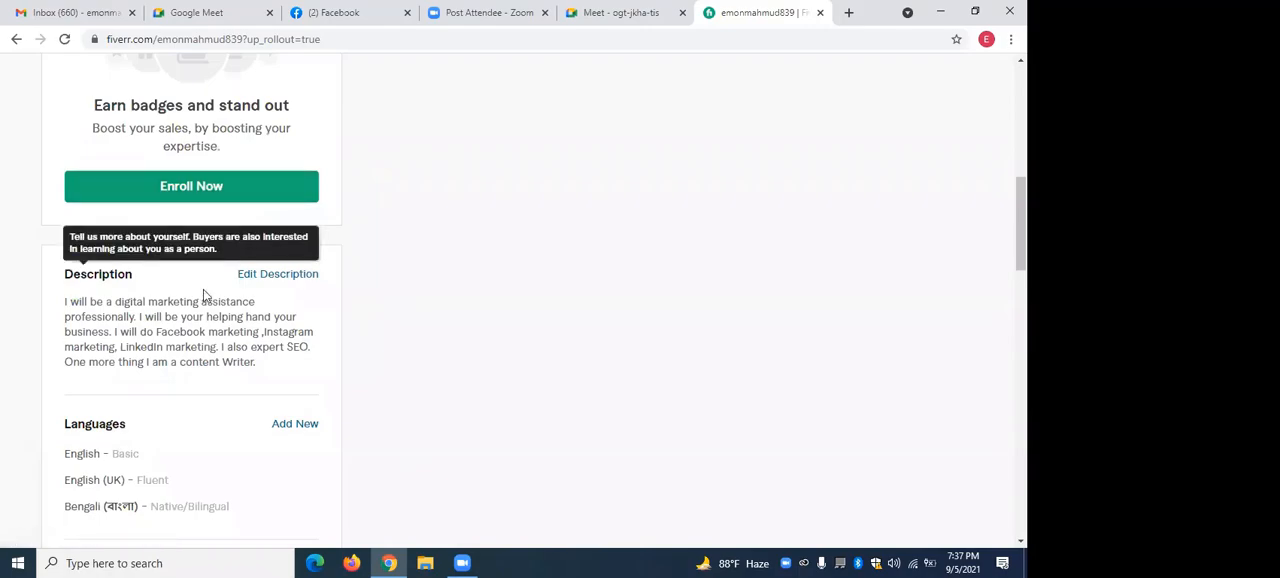
pyautogui.scroll(-4, 357, 331)
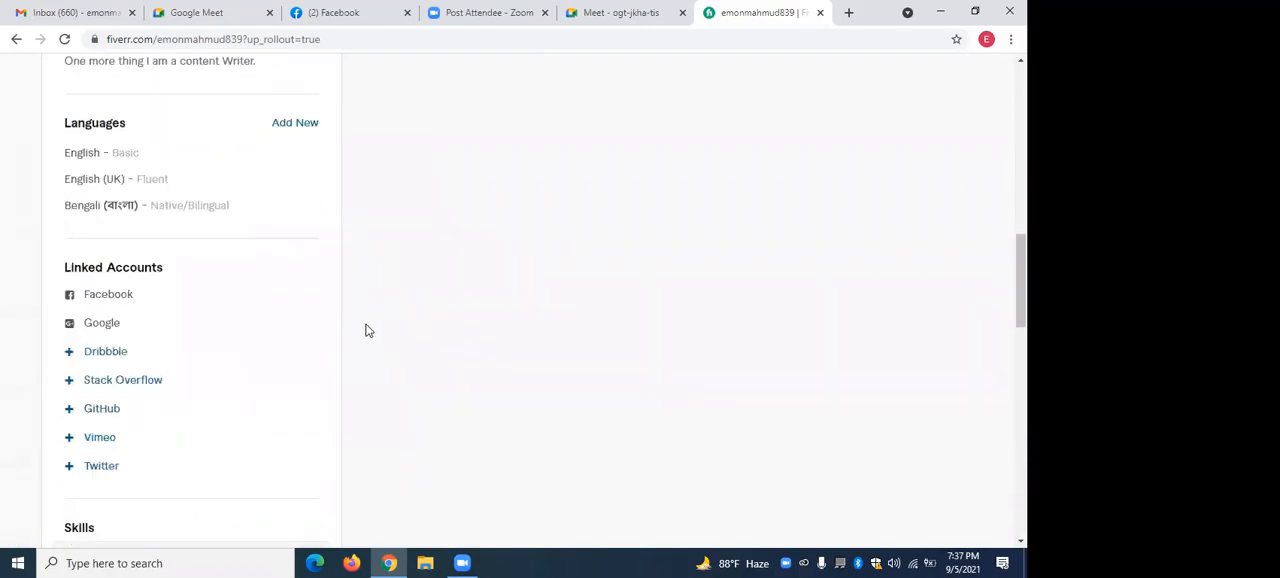
pyautogui.scroll(-2, 366, 330)
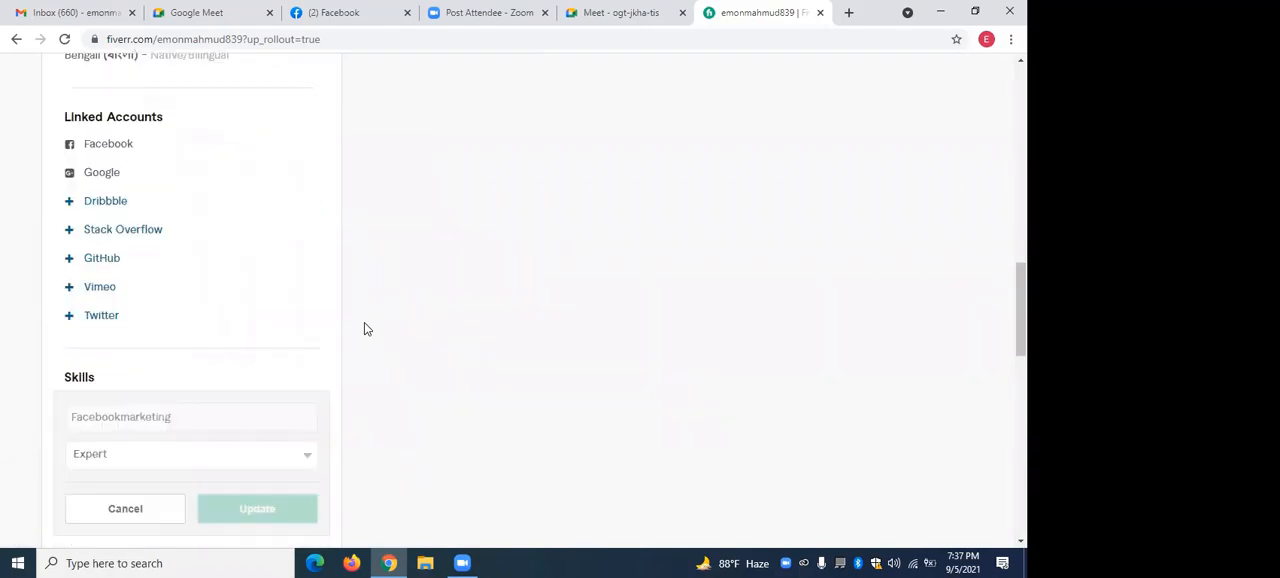
pyautogui.scroll(-1, 364, 325)
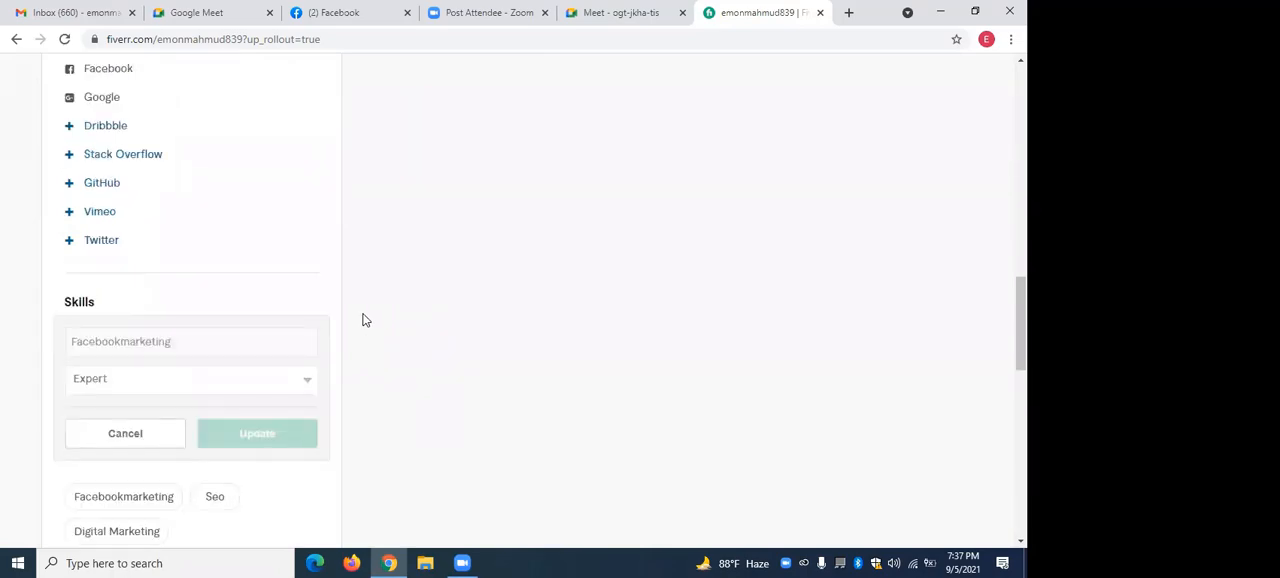
# Cancel the open skill edit and delete the Facebookmarketing and Seo skills from the profile.
pyautogui.scroll(-2, 360, 314)
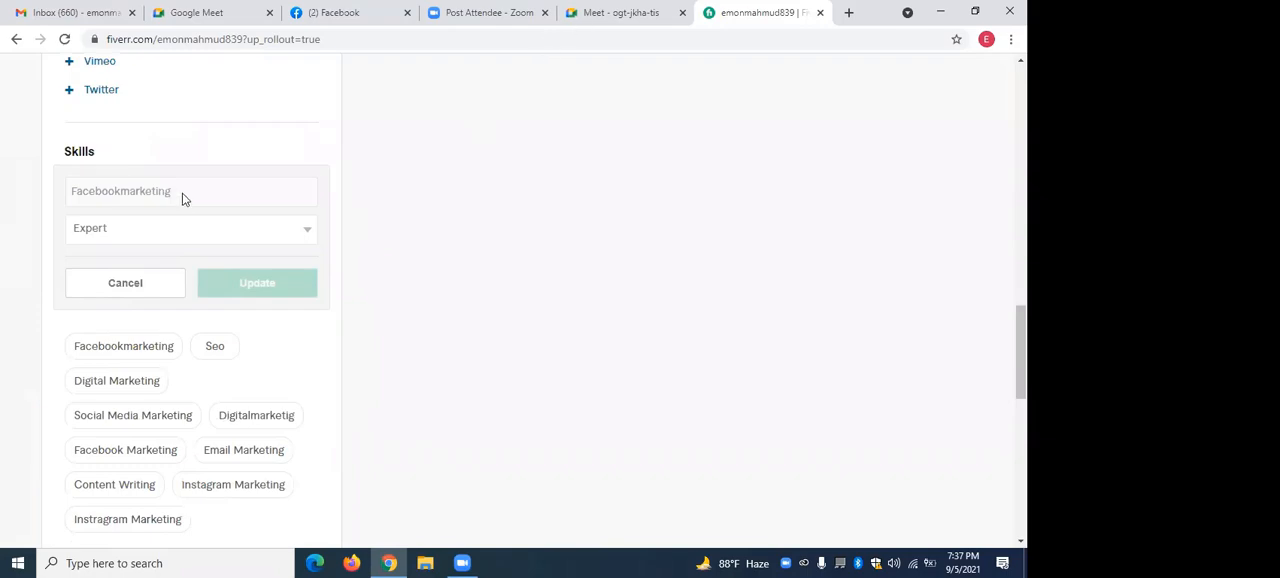
pyautogui.click(140, 287)
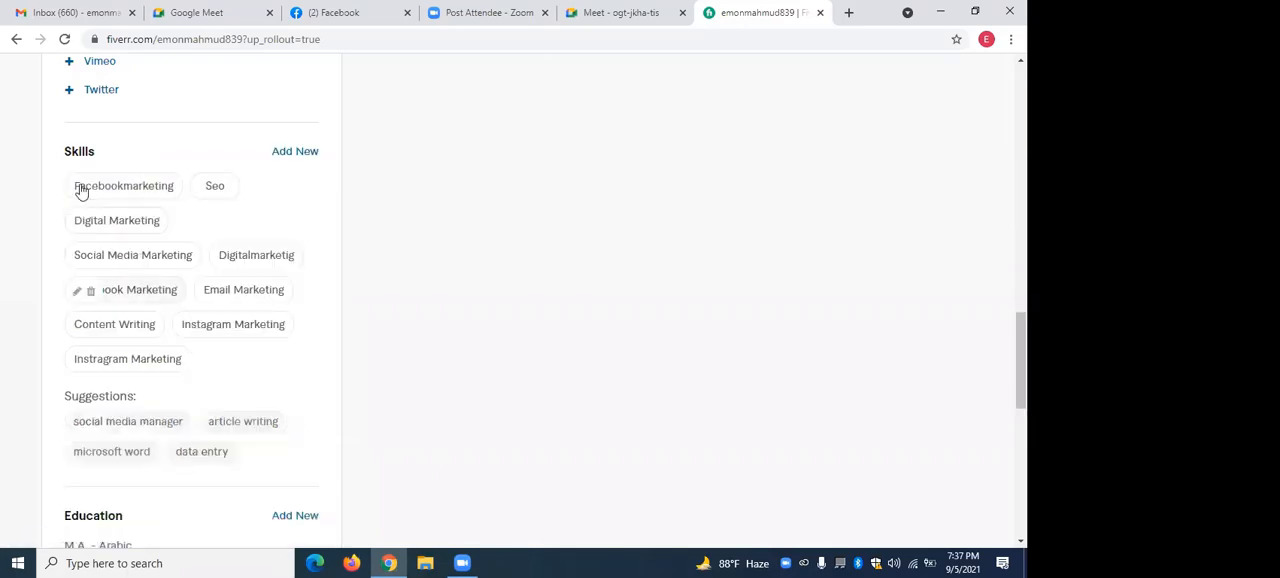
pyautogui.moveTo(80, 187)
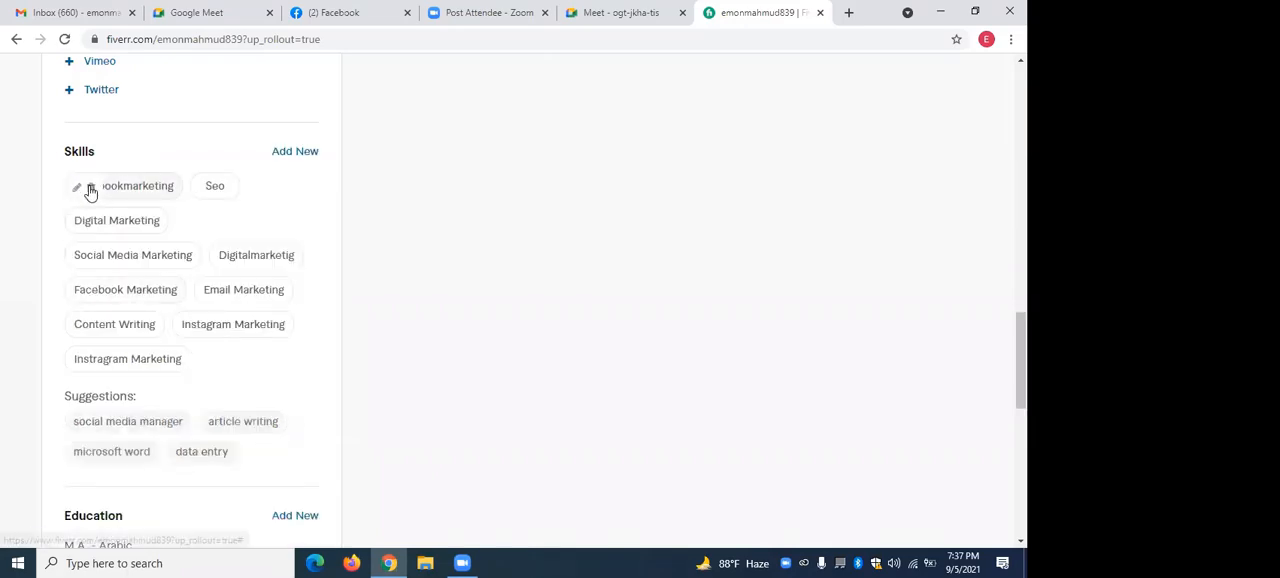
pyautogui.click(89, 188)
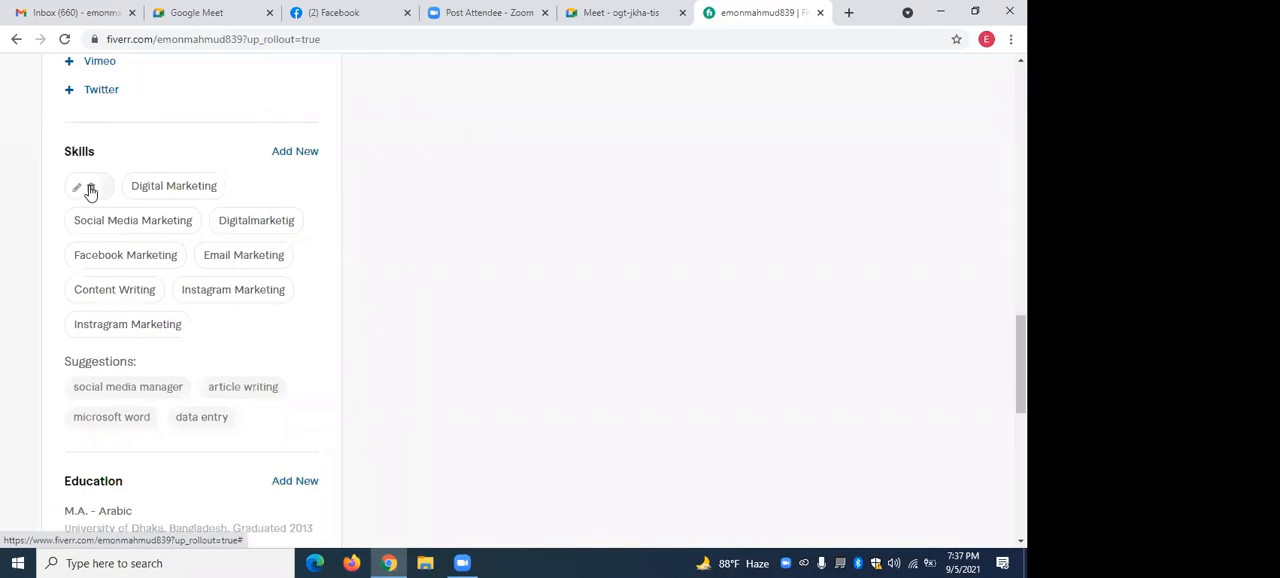
pyautogui.click(90, 189)
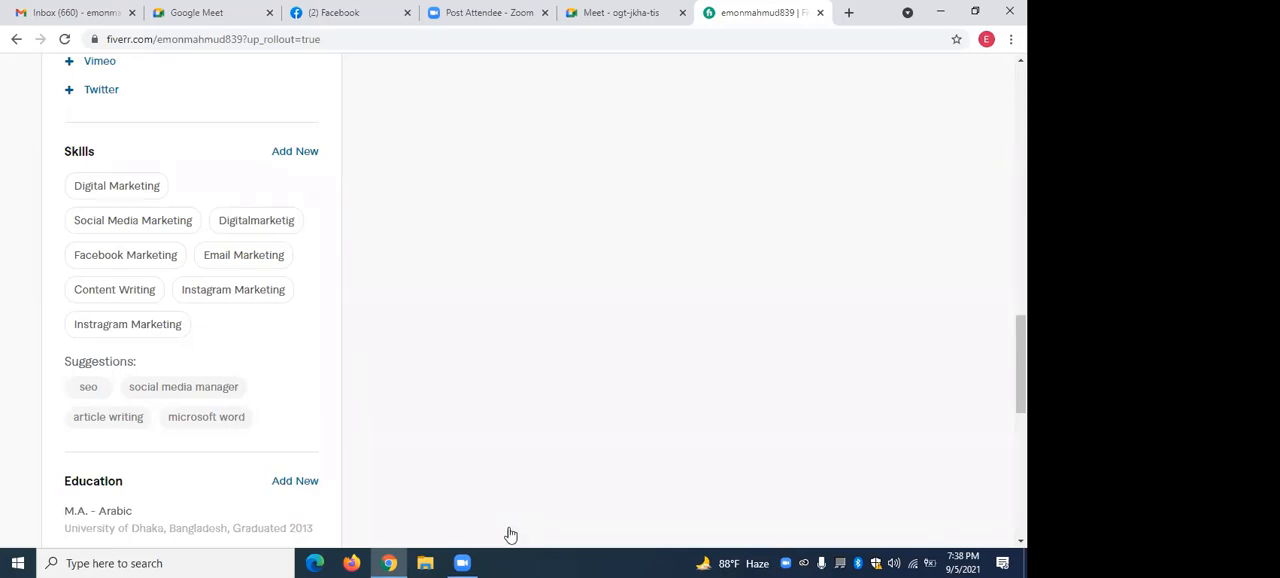
# Start a new skill entry and try "Facebook Marketing" as the skill name.
pyautogui.click(295, 152)
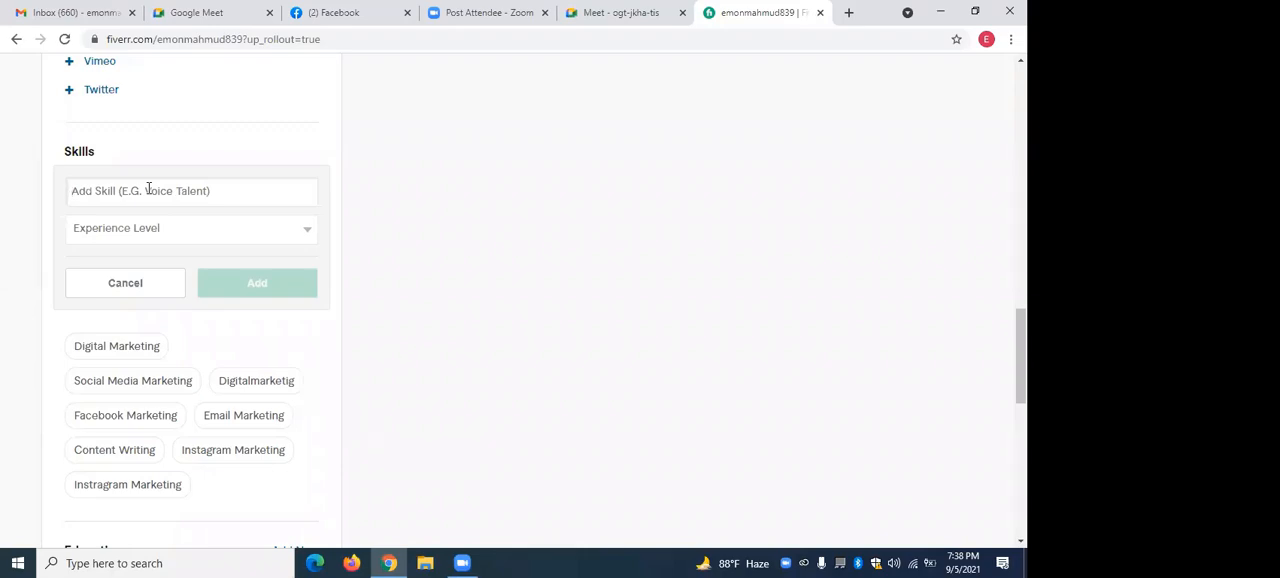
pyautogui.write('Faceb')
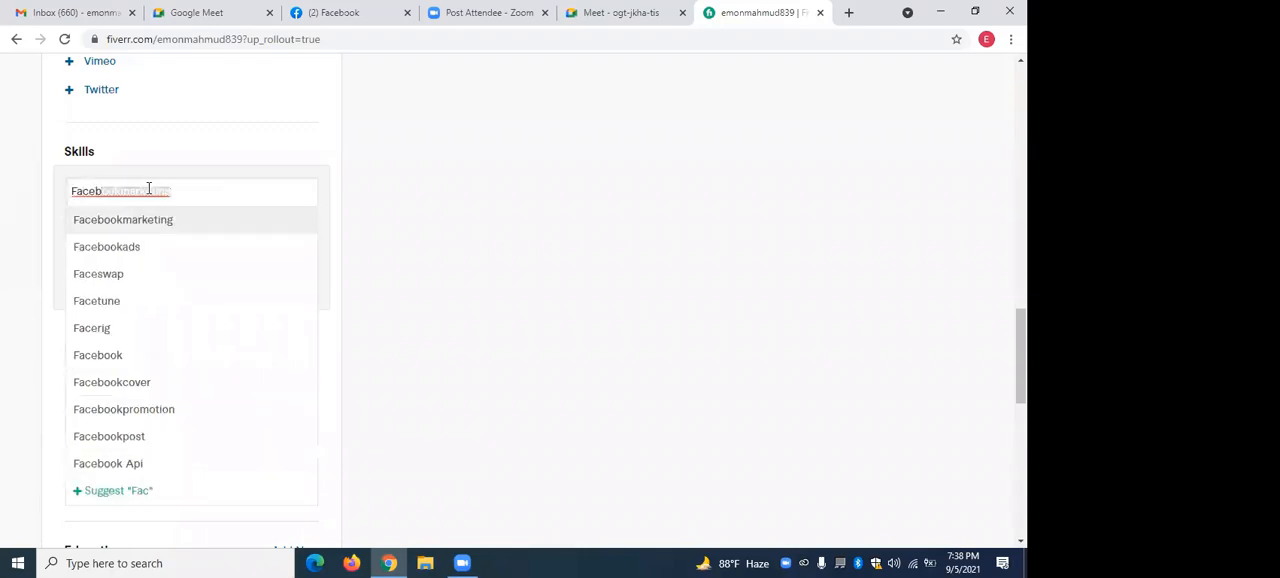
pyautogui.write('ook')
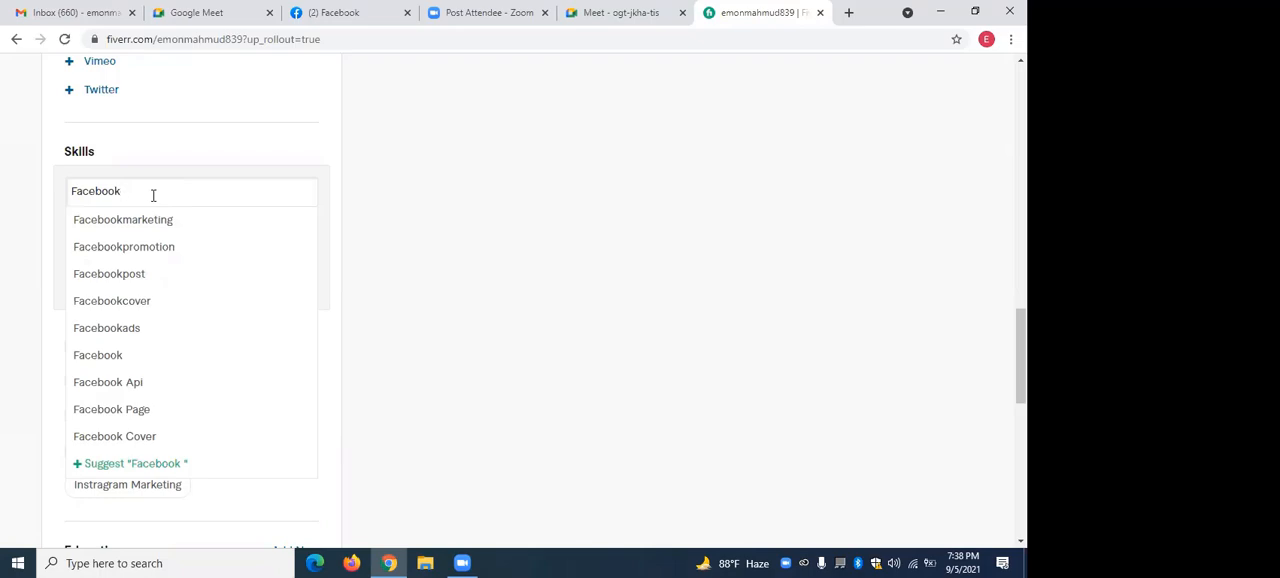
pyautogui.write('Ma')
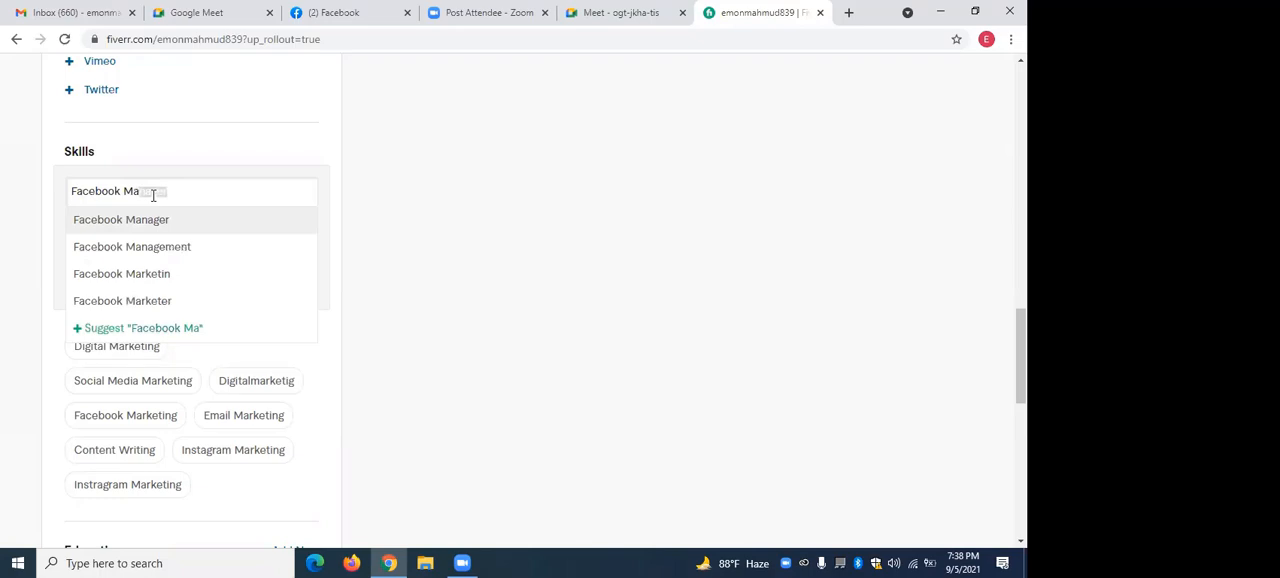
pyautogui.write('rk')
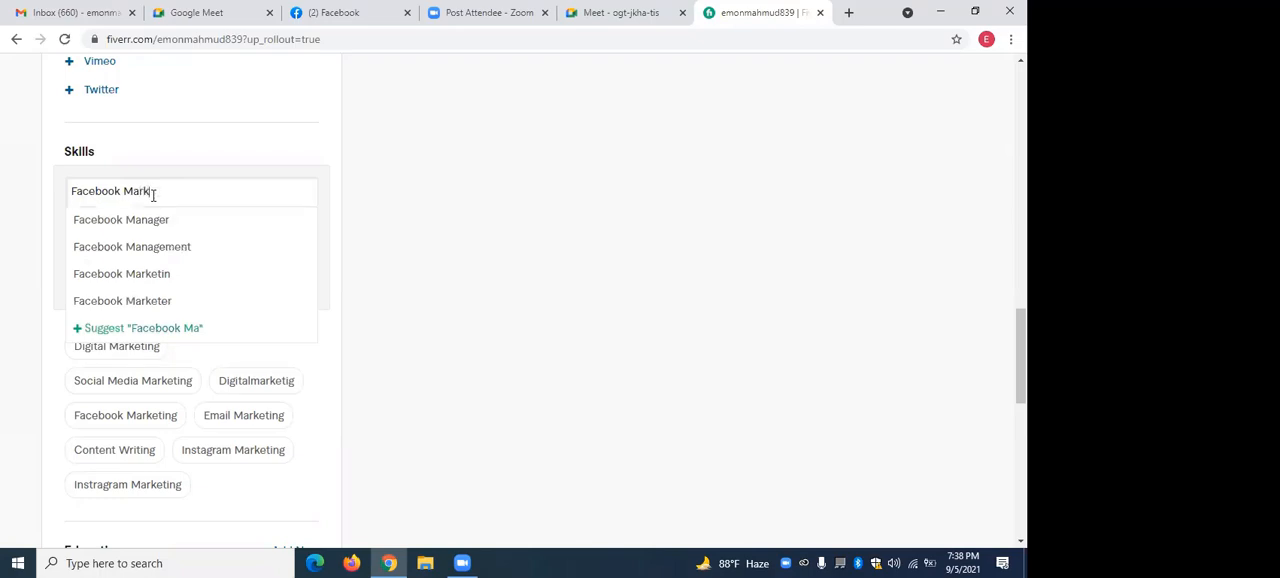
pyautogui.write('e')
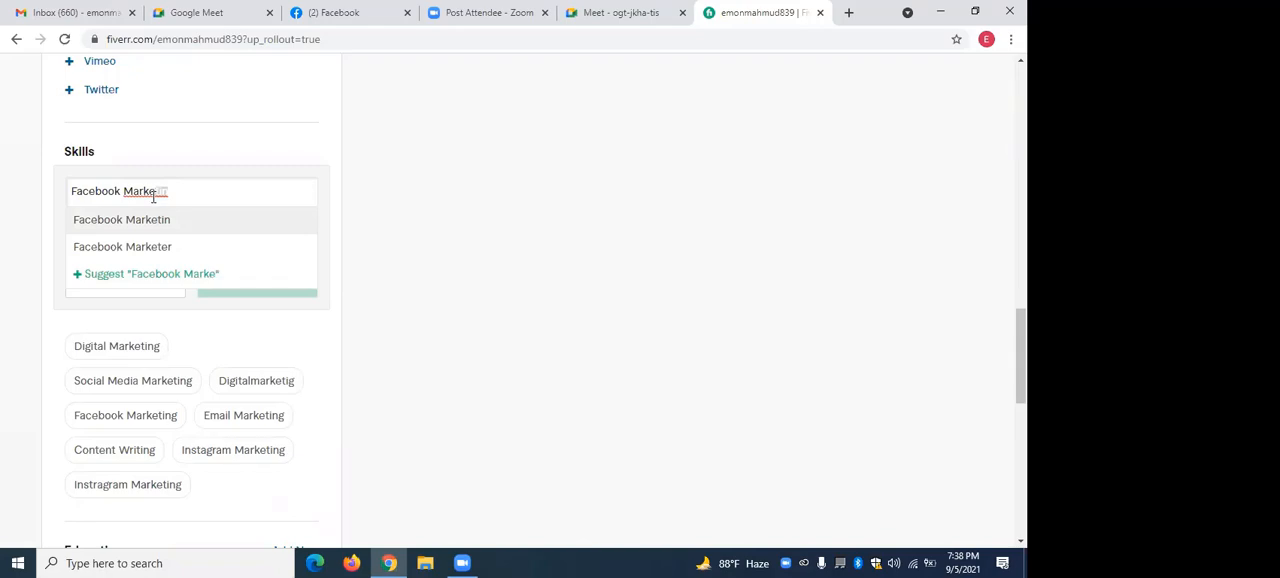
pyautogui.write('ting')
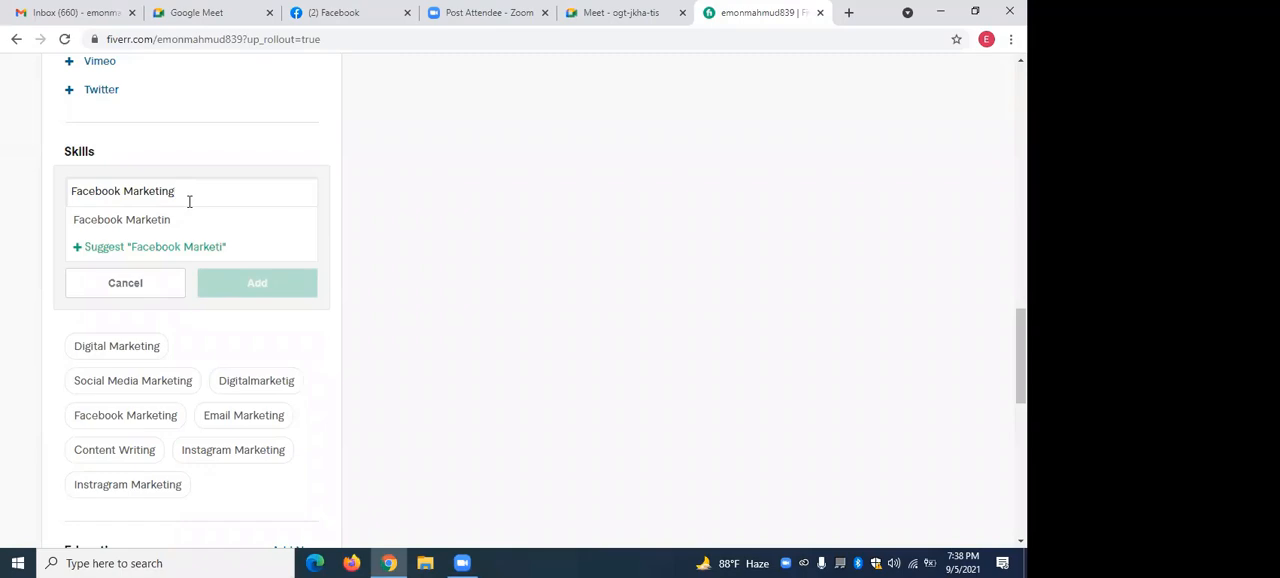
pyautogui.press('Return')
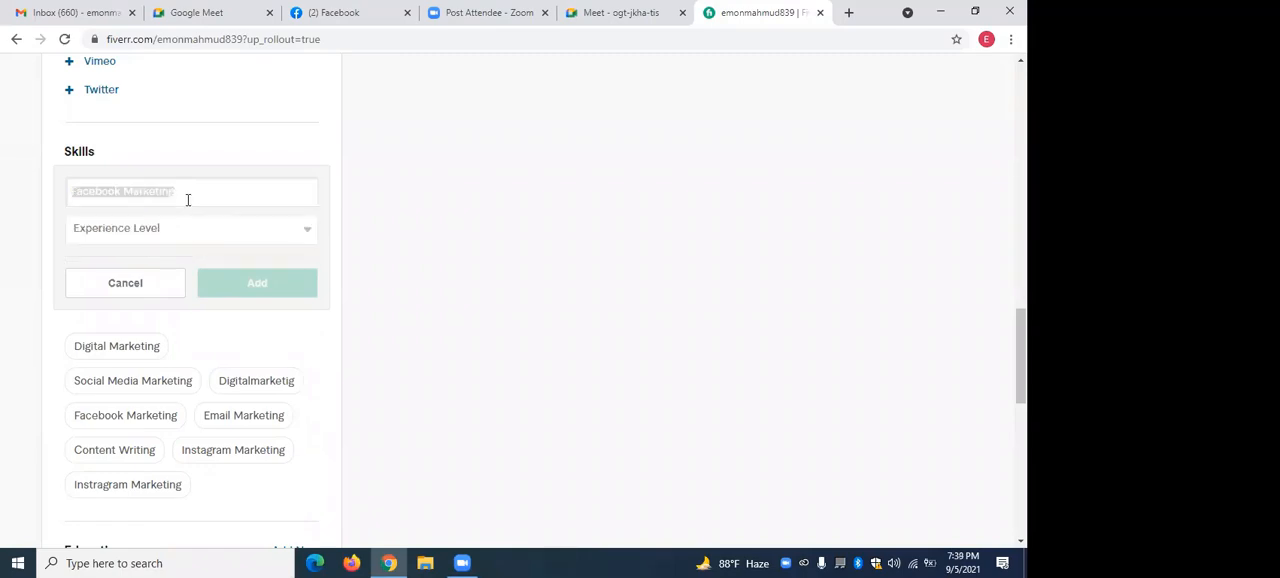
pyautogui.click(366, 219)
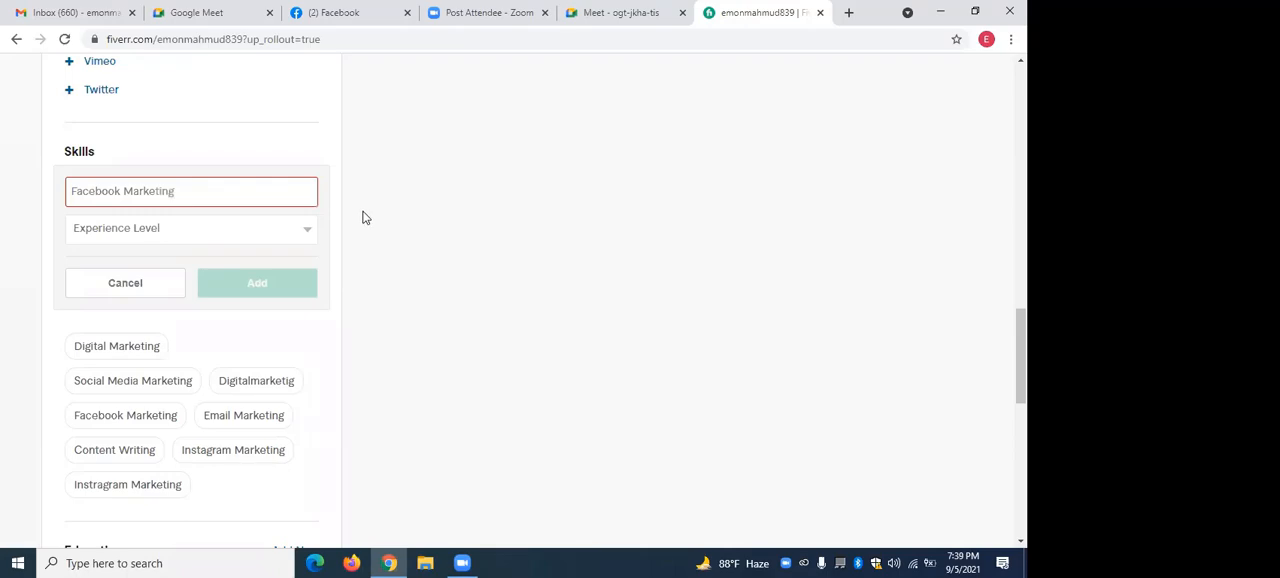
# Change the new skill's name to the suggested Facebook Marketer, set its experience level to Expert and add it.
pyautogui.click(181, 191)
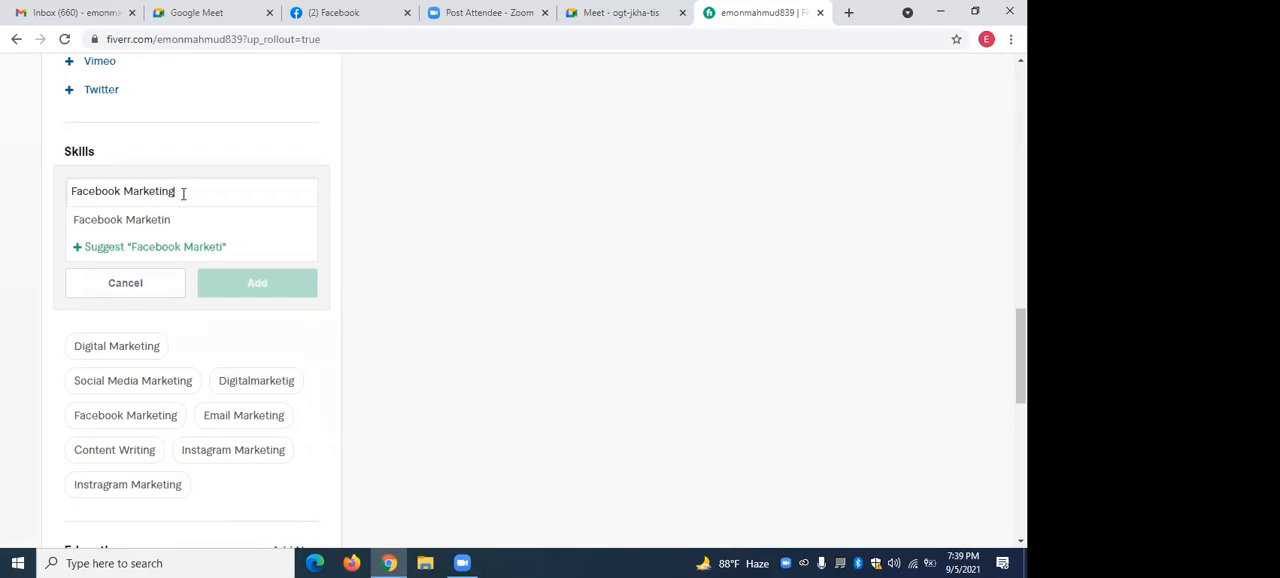
pyautogui.press('BackSpace')
pyautogui.press('BackSpace')
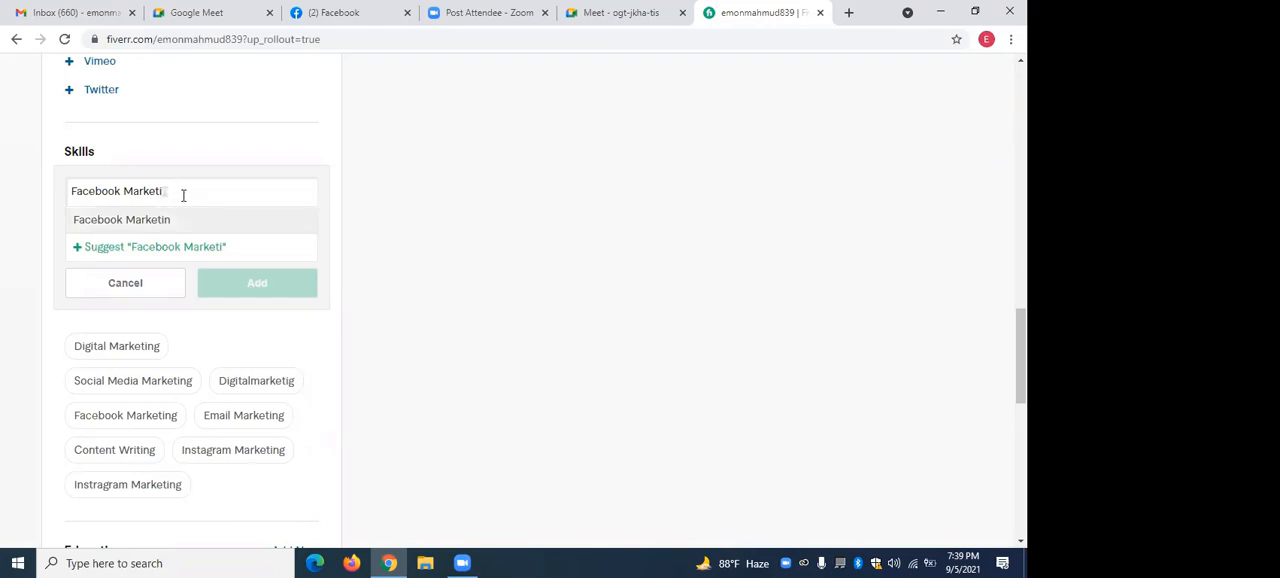
pyautogui.press('BackSpace')
pyautogui.press('BackSpace')
pyautogui.press('BackSpace')
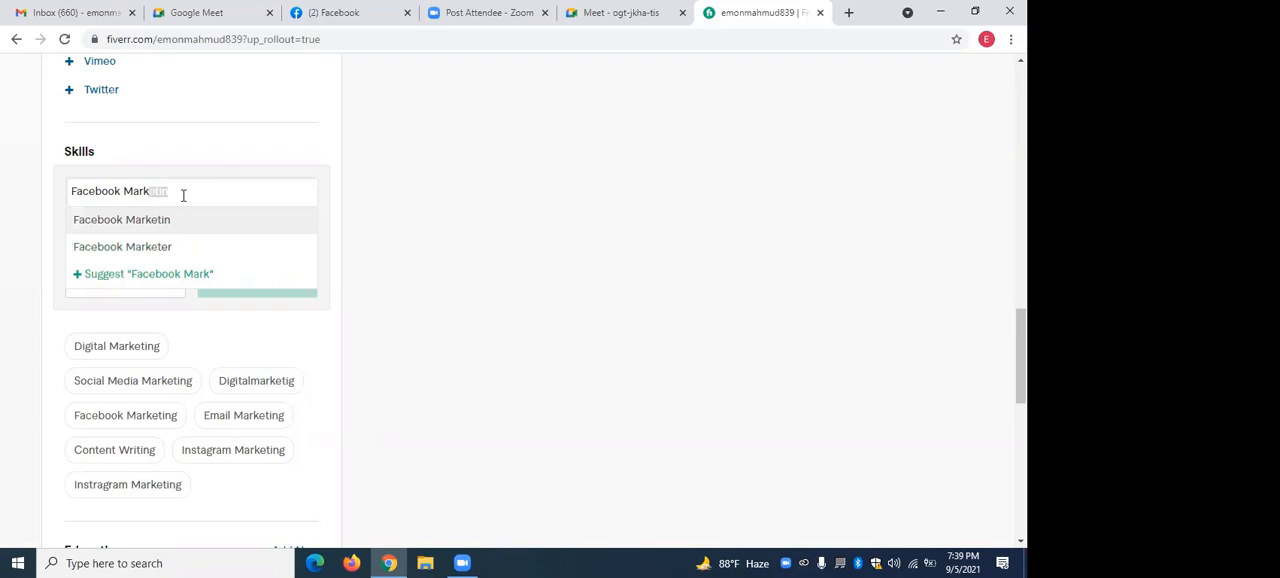
pyautogui.click(149, 247)
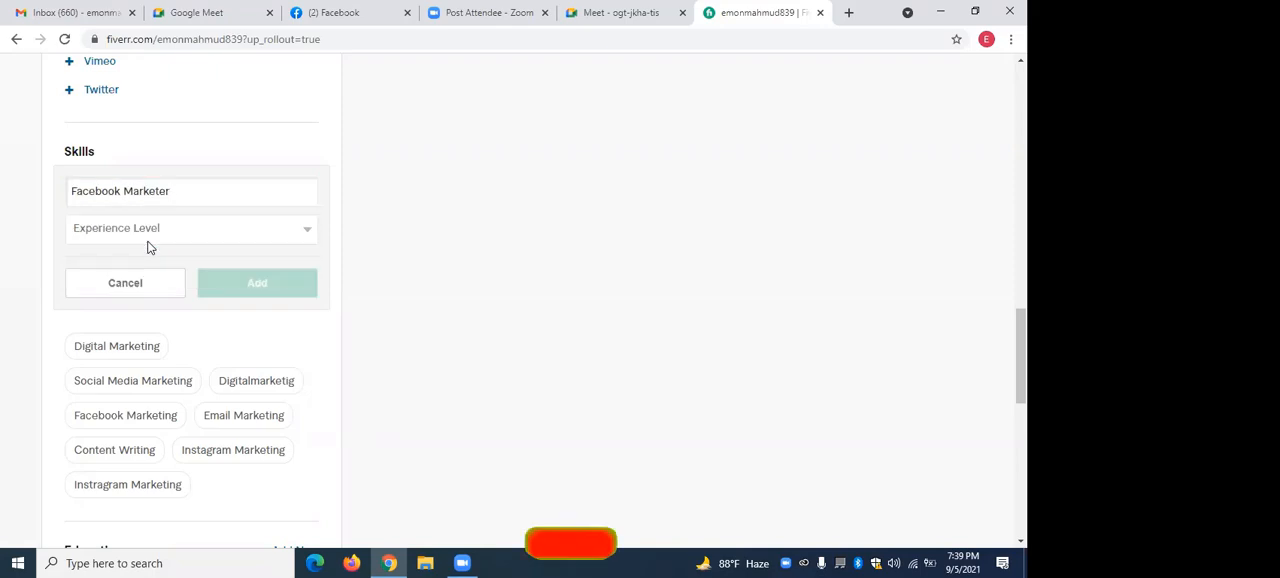
pyautogui.click(309, 231)
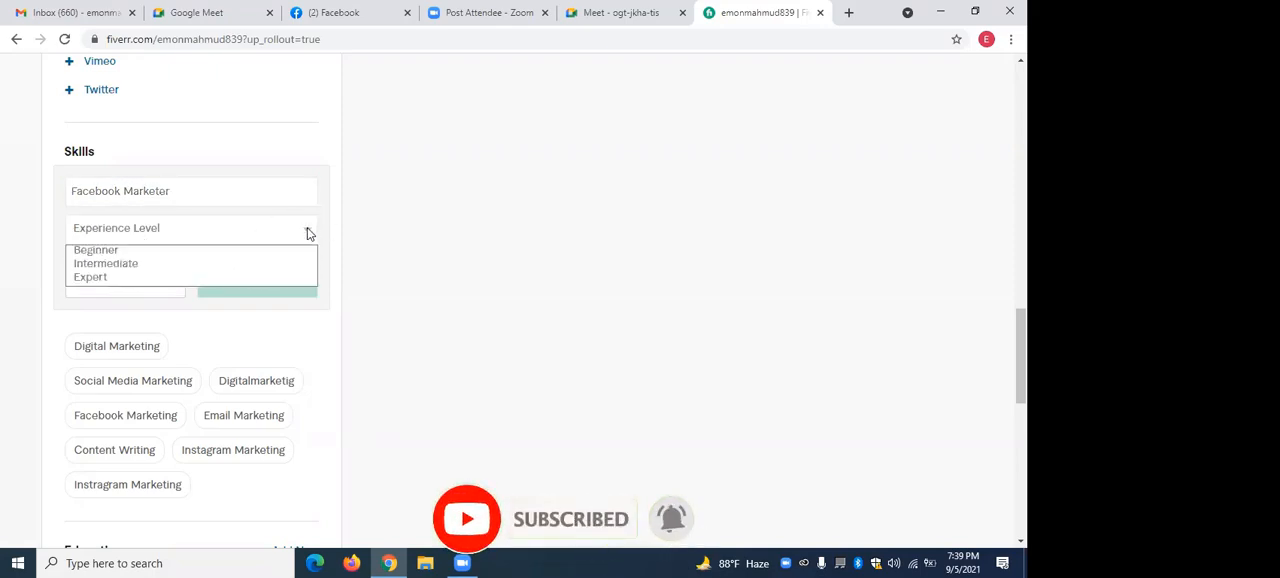
pyautogui.click(96, 279)
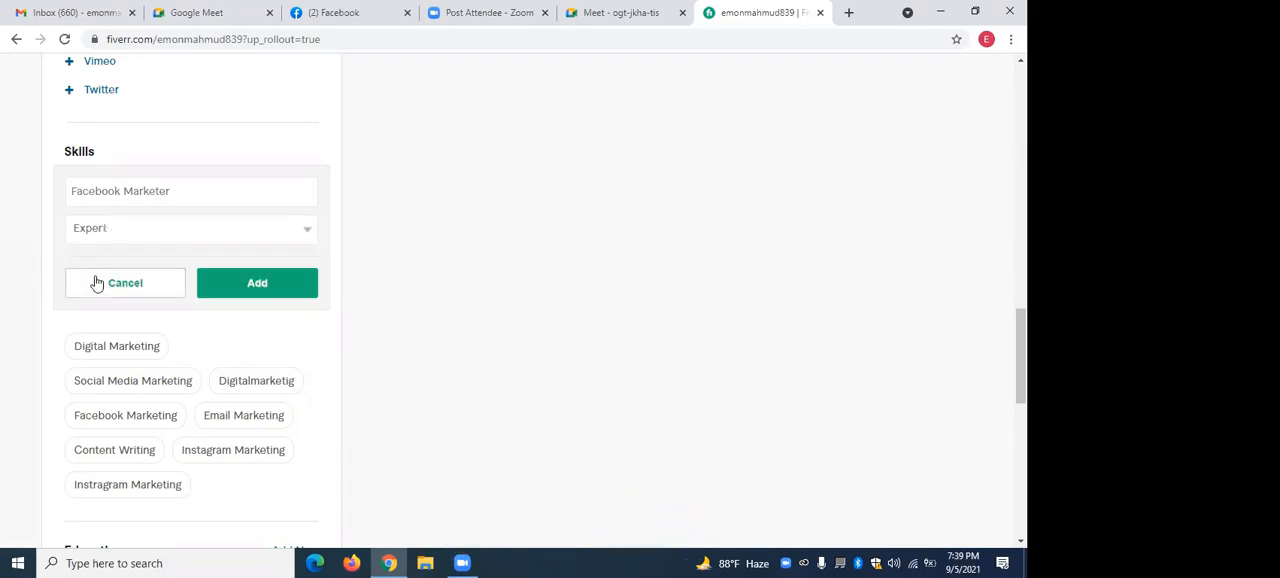
pyautogui.click(250, 287)
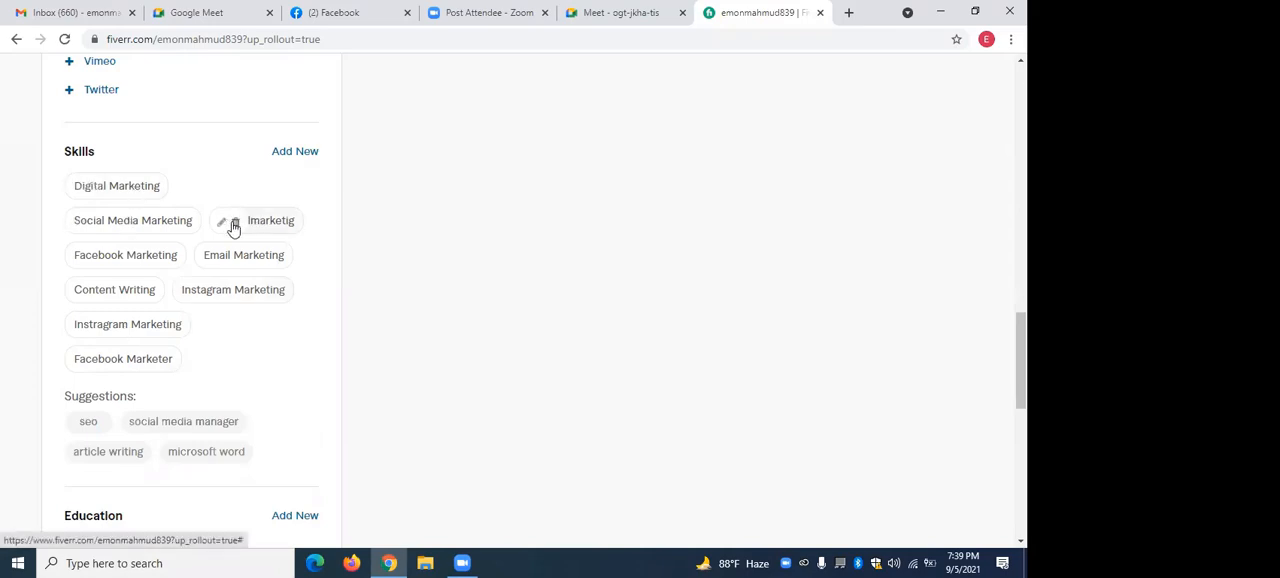
# Delete the misspelled Digitalmarketig skill from the profile.
pyautogui.click(234, 223)
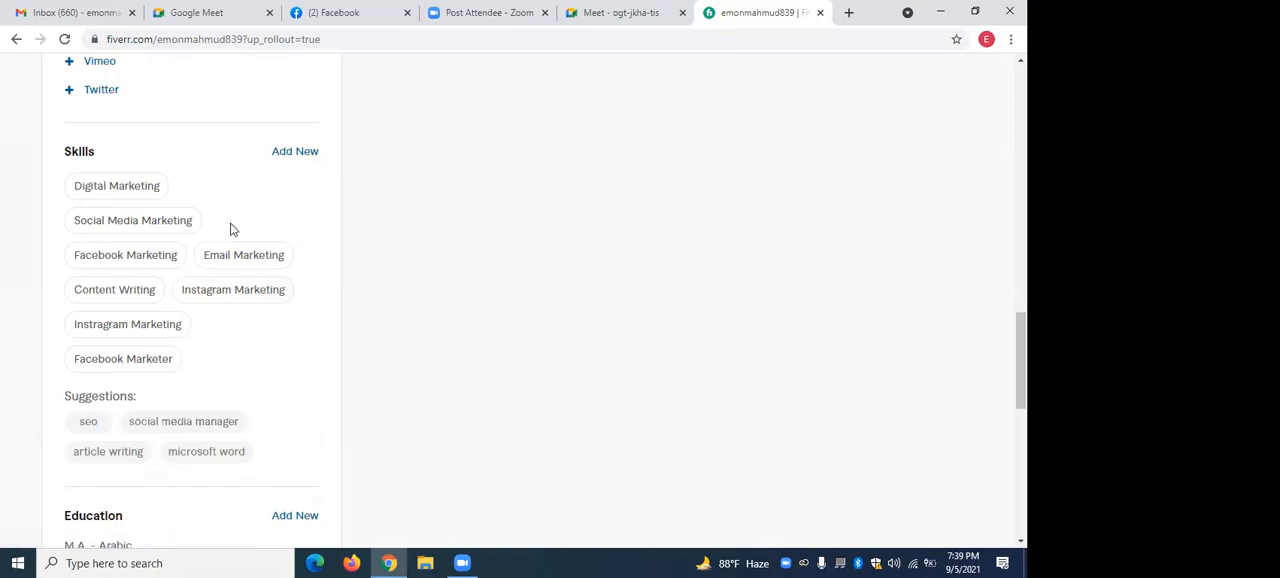
# Add a new Graphic Design skill to the profile with the experience level Expert.
pyautogui.click(284, 152)
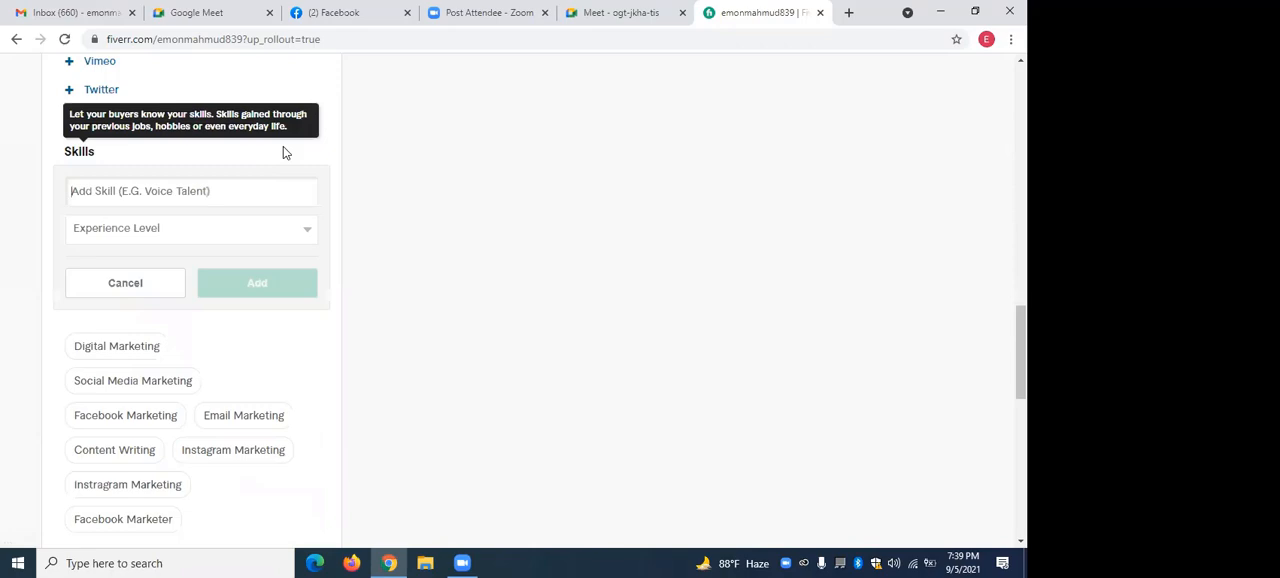
pyautogui.write('G')
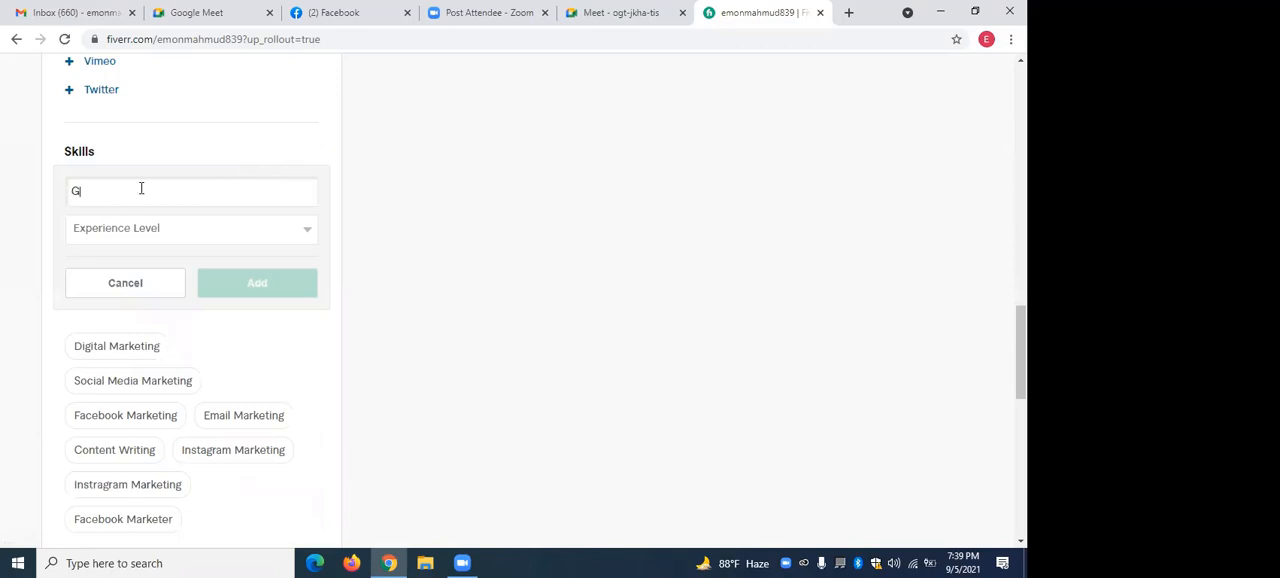
pyautogui.write('rap')
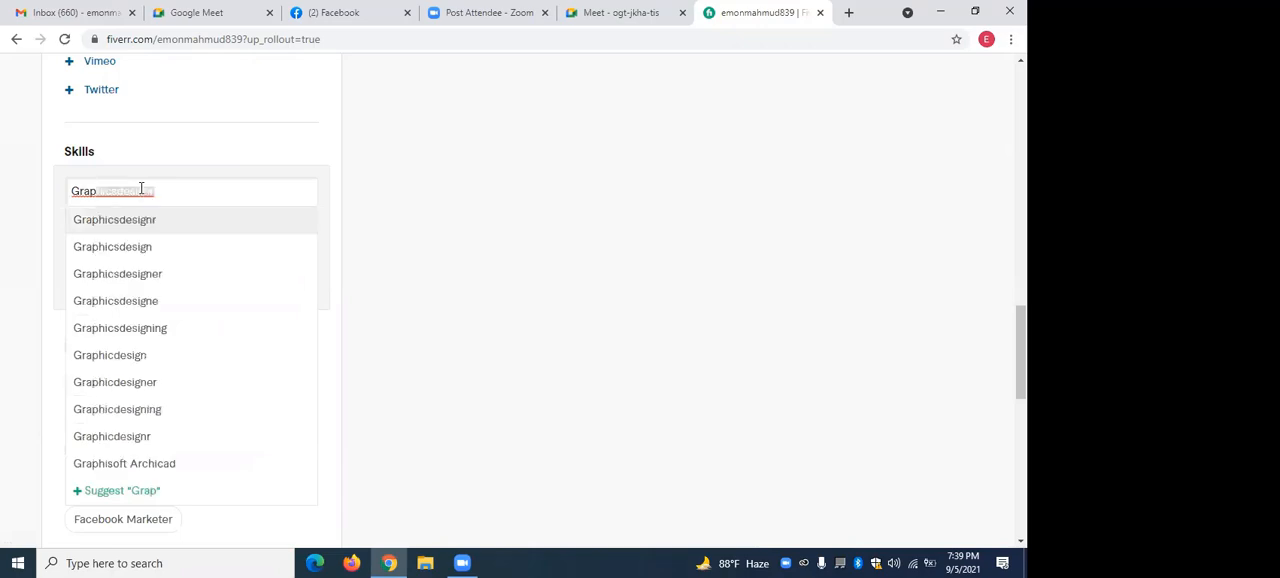
pyautogui.write('hic')
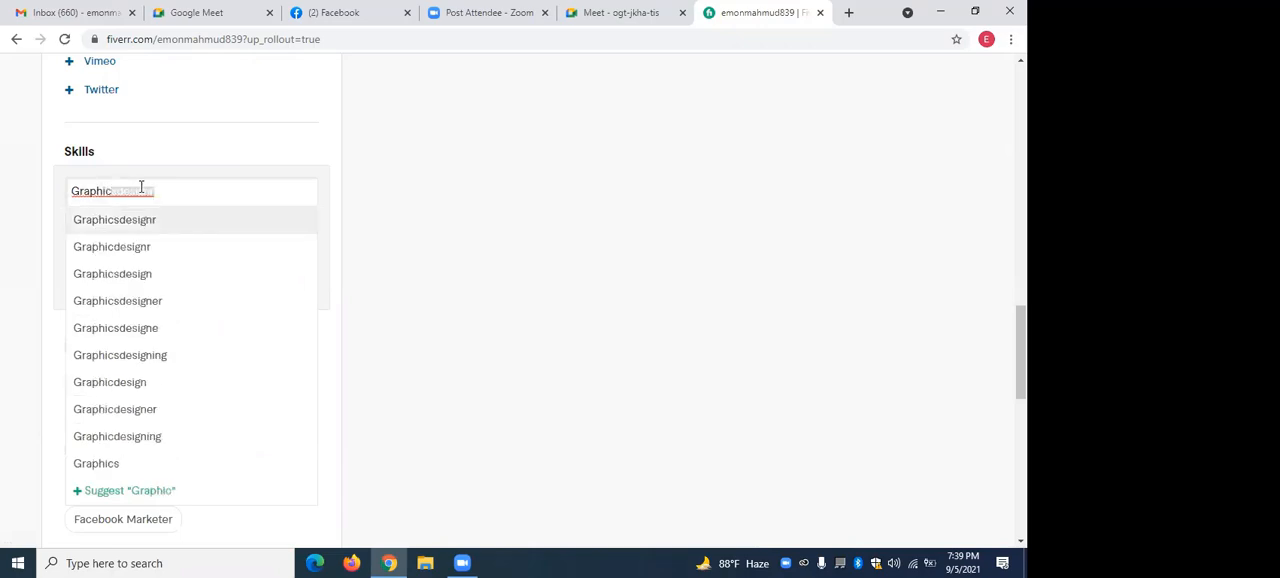
pyautogui.press('BackSpace')
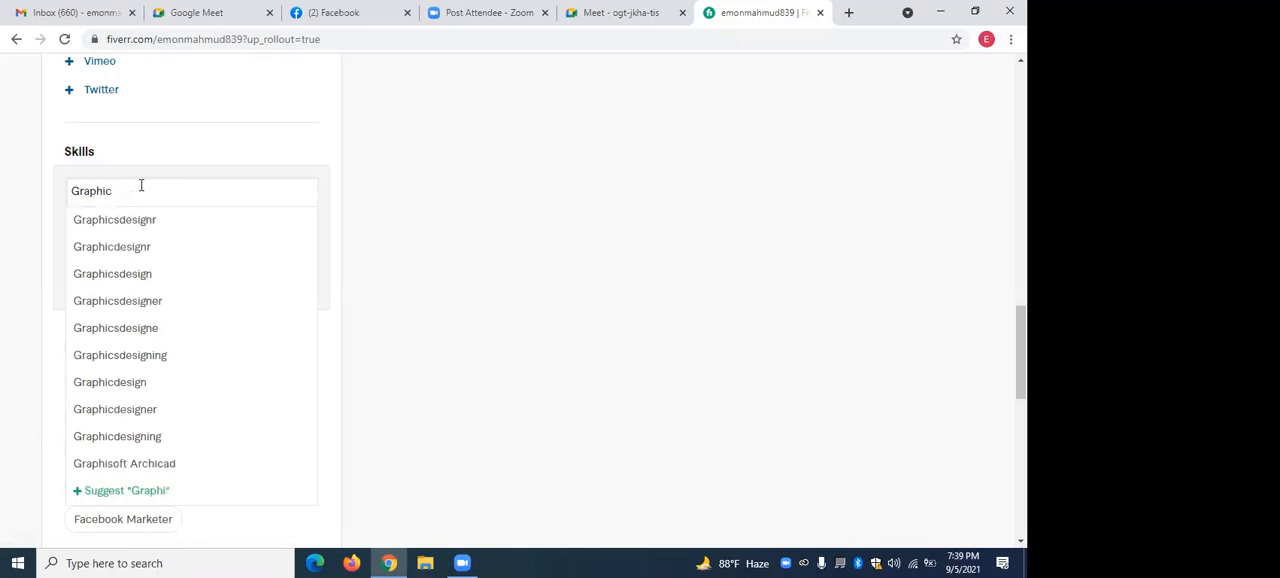
pyautogui.write('c Des')
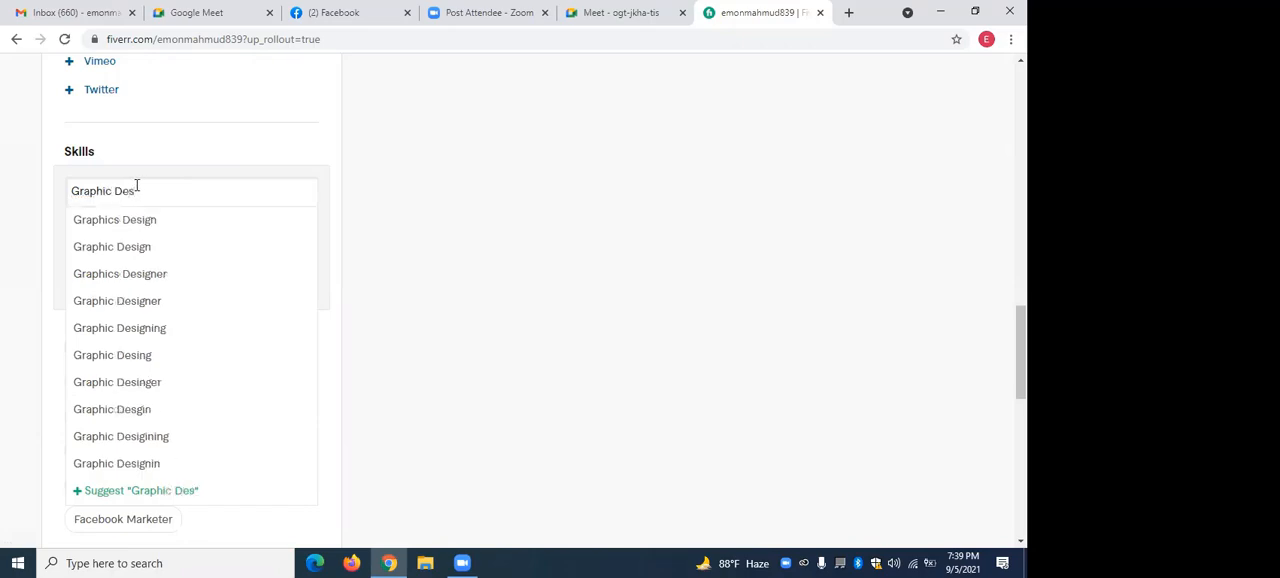
pyautogui.click(121, 248)
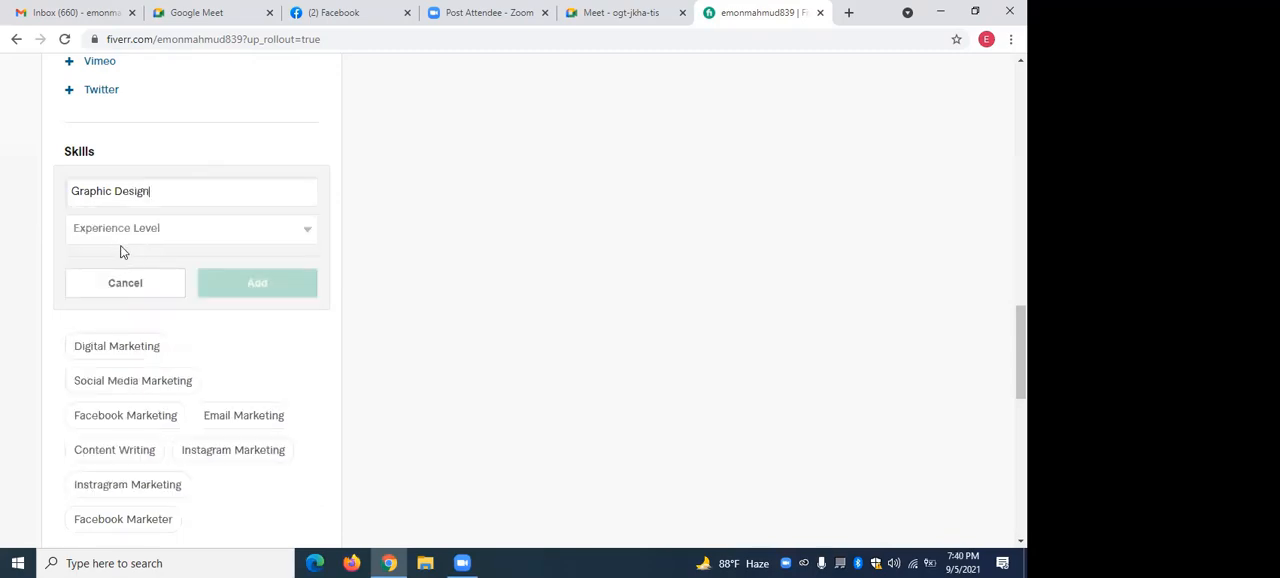
pyautogui.click(276, 235)
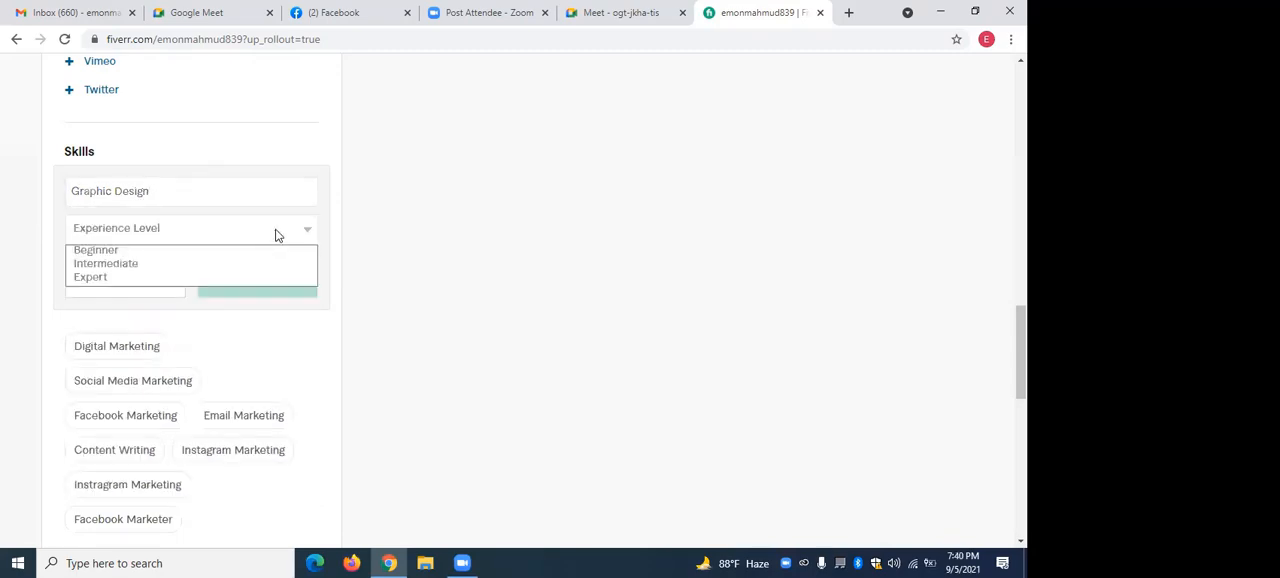
pyautogui.click(126, 278)
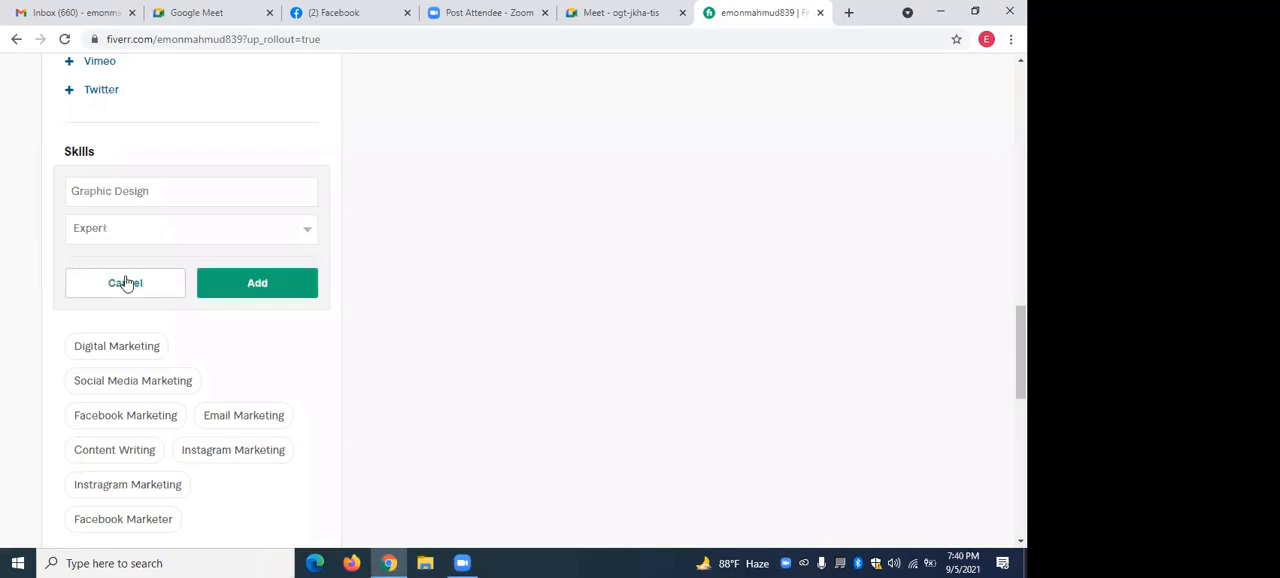
pyautogui.click(246, 289)
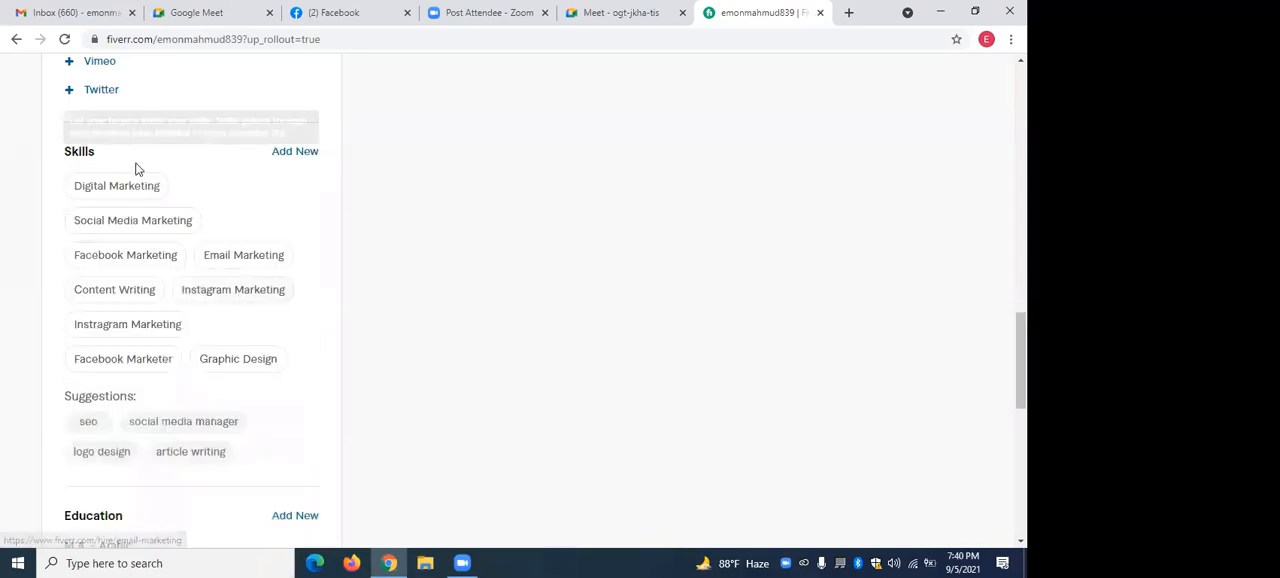
# Add a new Video Editing skill to the profile with the experience level Expert.
pyautogui.click(294, 152)
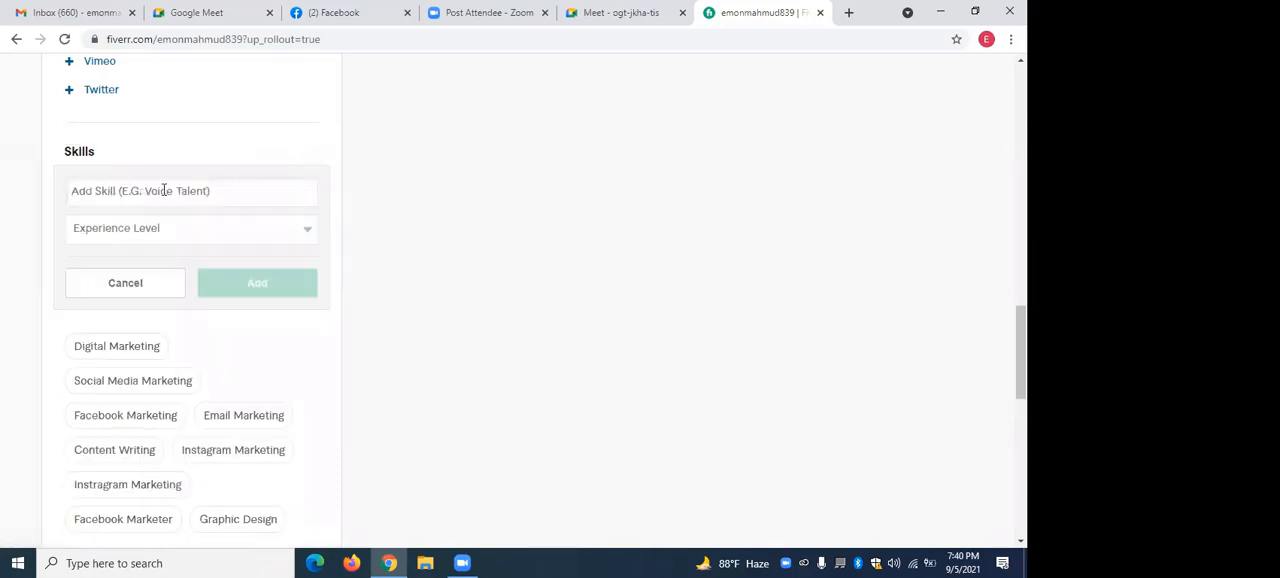
pyautogui.write('V')
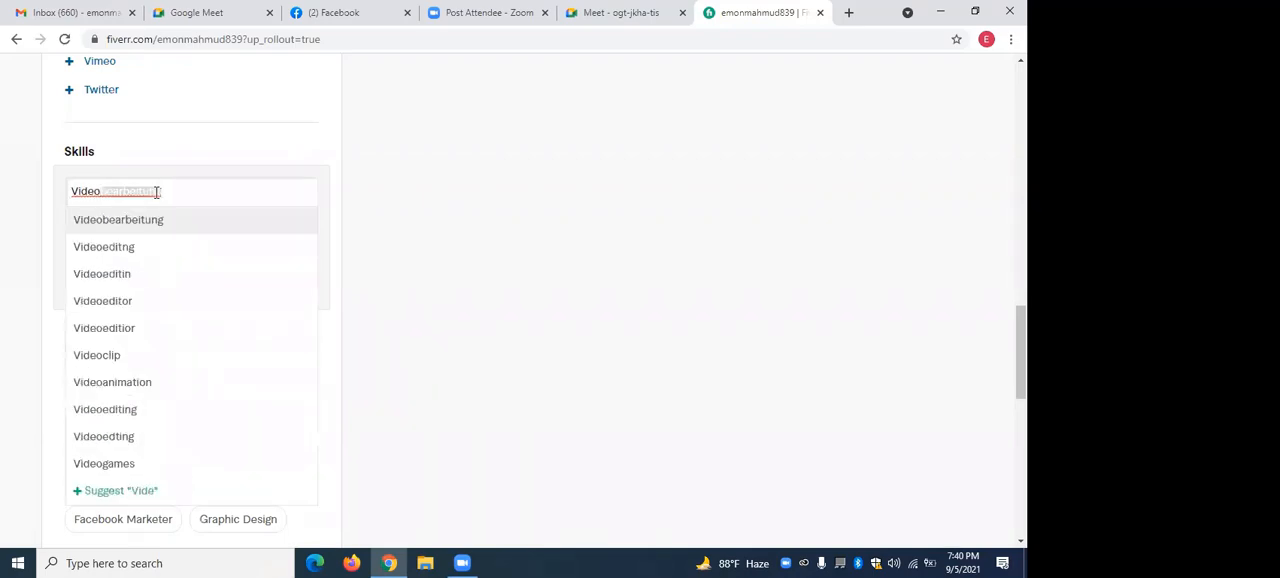
pyautogui.write('ideo')
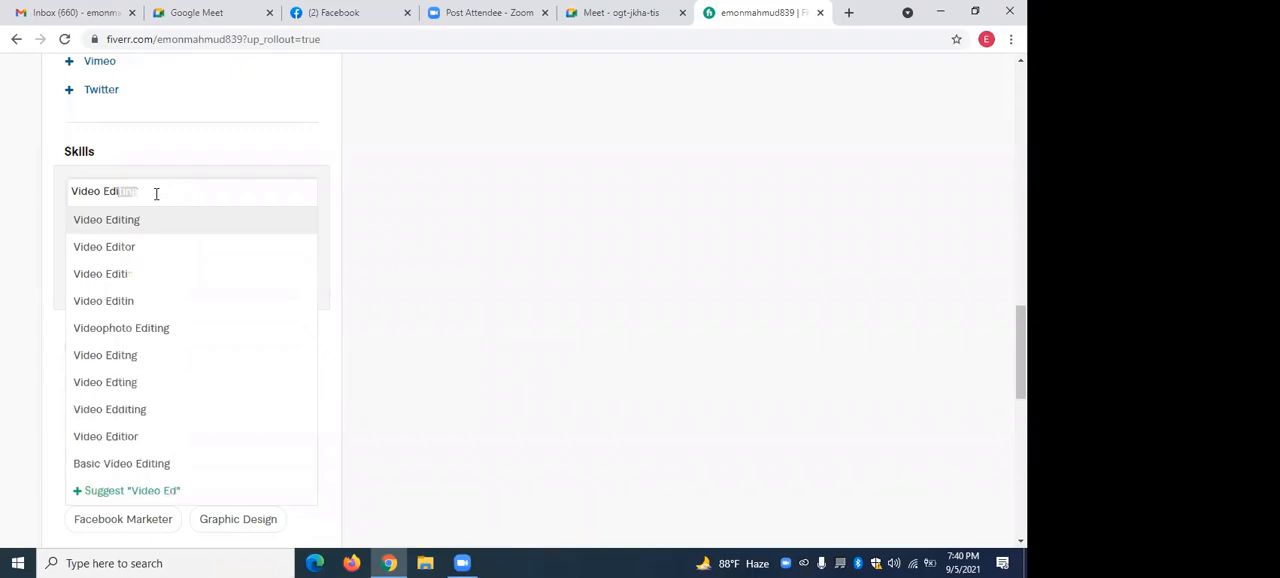
pyautogui.click(146, 220)
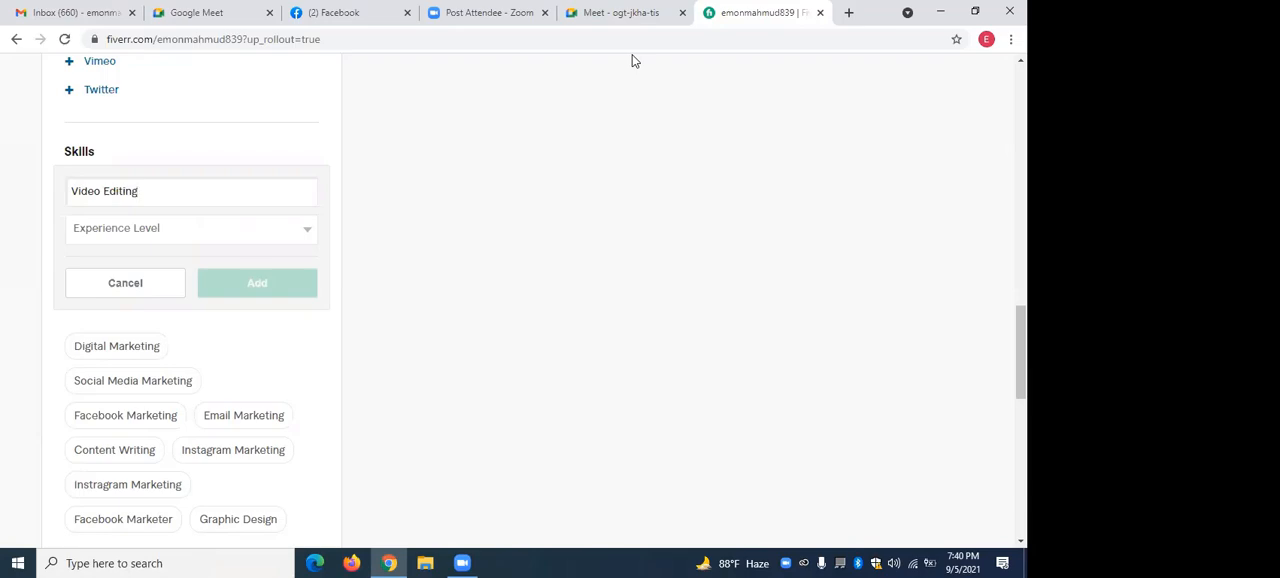
pyautogui.click(305, 232)
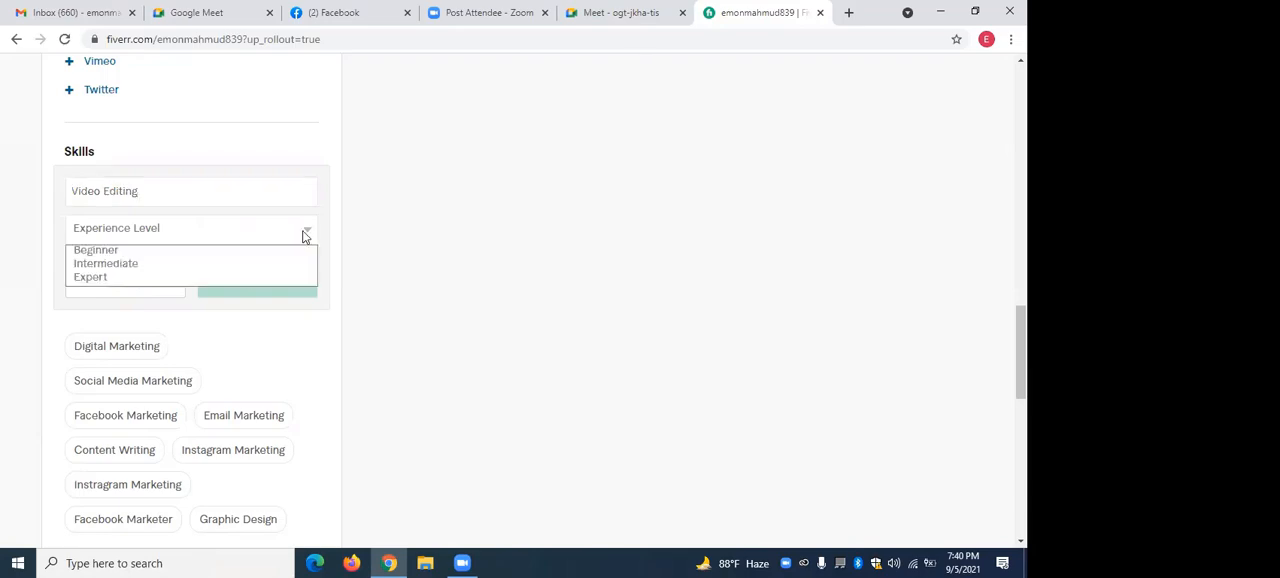
pyautogui.click(143, 279)
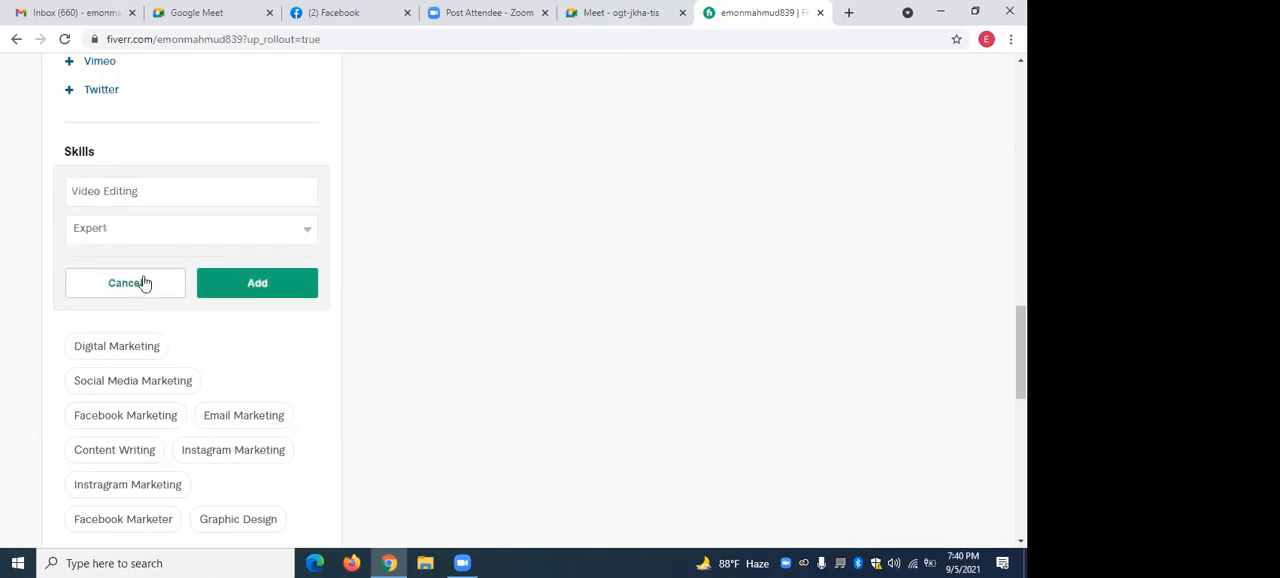
pyautogui.click(263, 288)
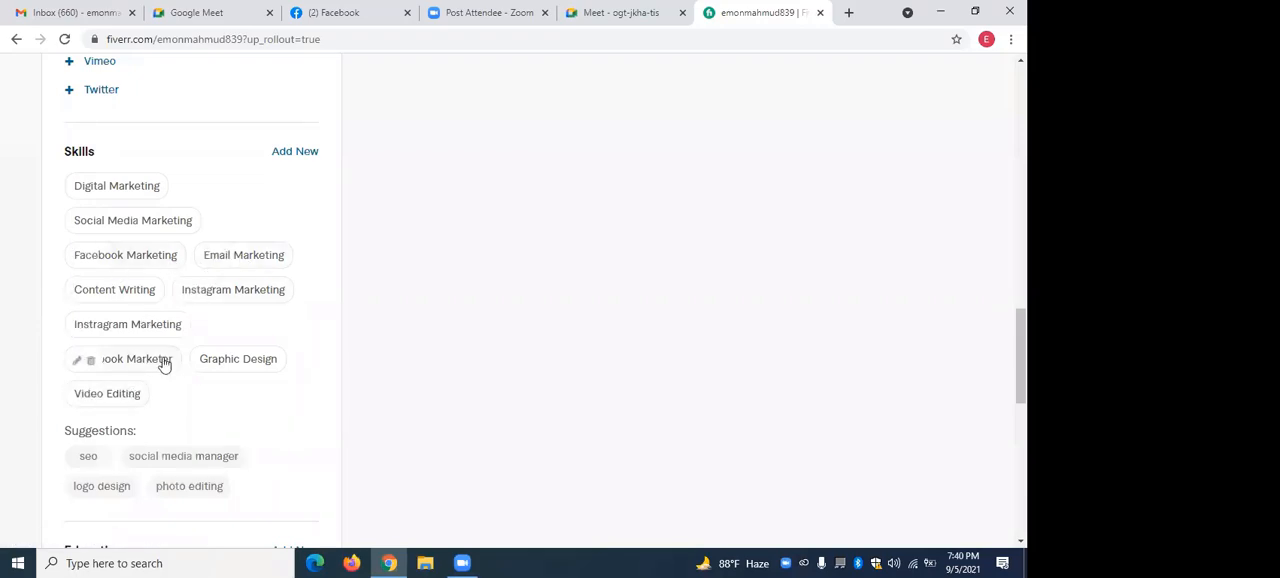
# Delete the Facebook Marketer skill and add a Seo Optimization skill with the experience level Expert.
pyautogui.click(91, 361)
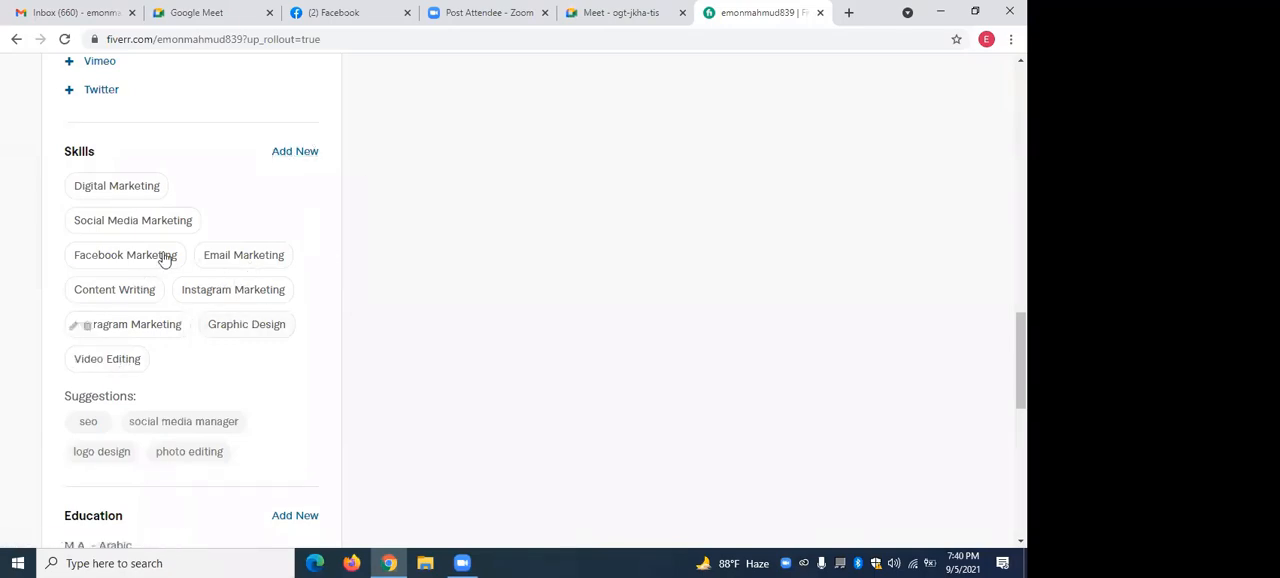
pyautogui.click(287, 154)
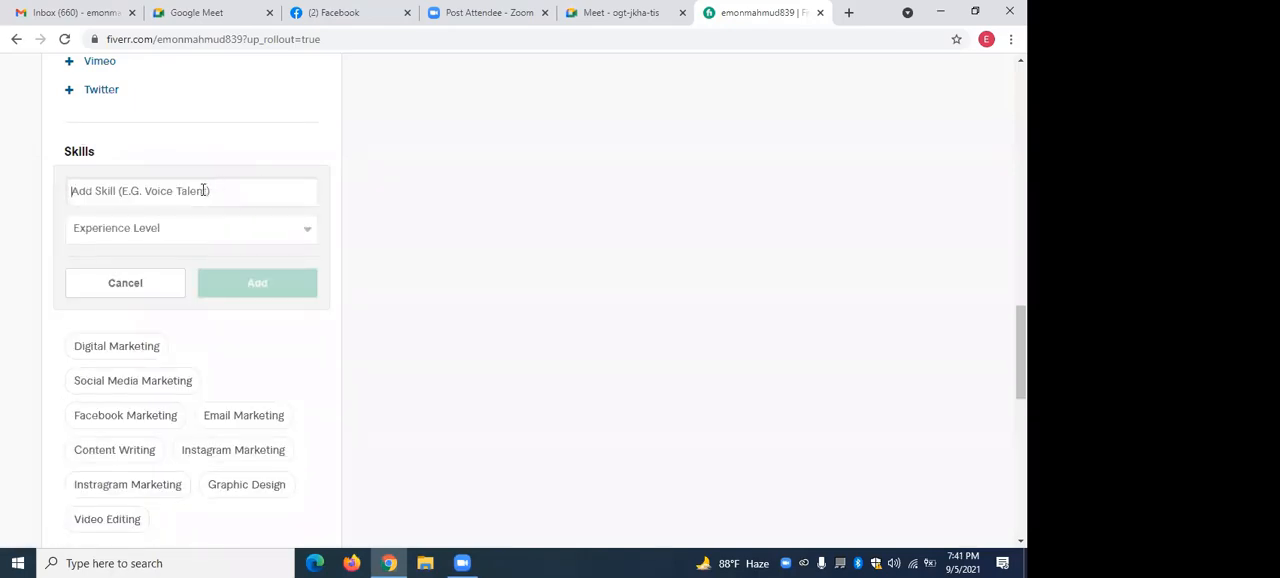
pyautogui.write('SEO')
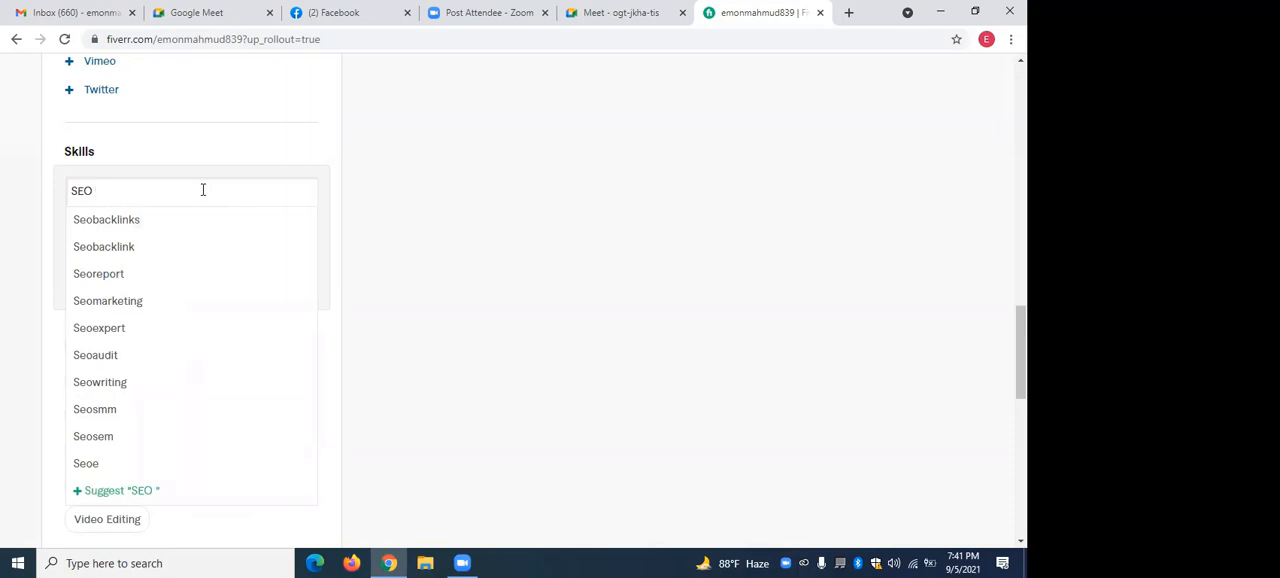
pyautogui.write(' N')
pyautogui.write('Op')
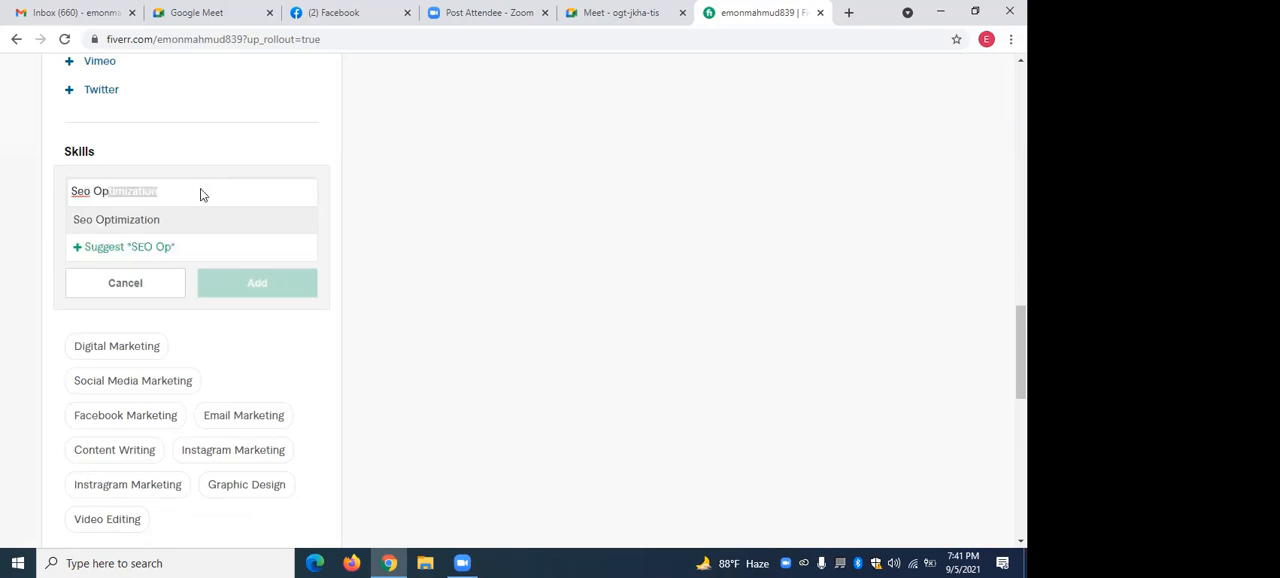
pyautogui.click(174, 226)
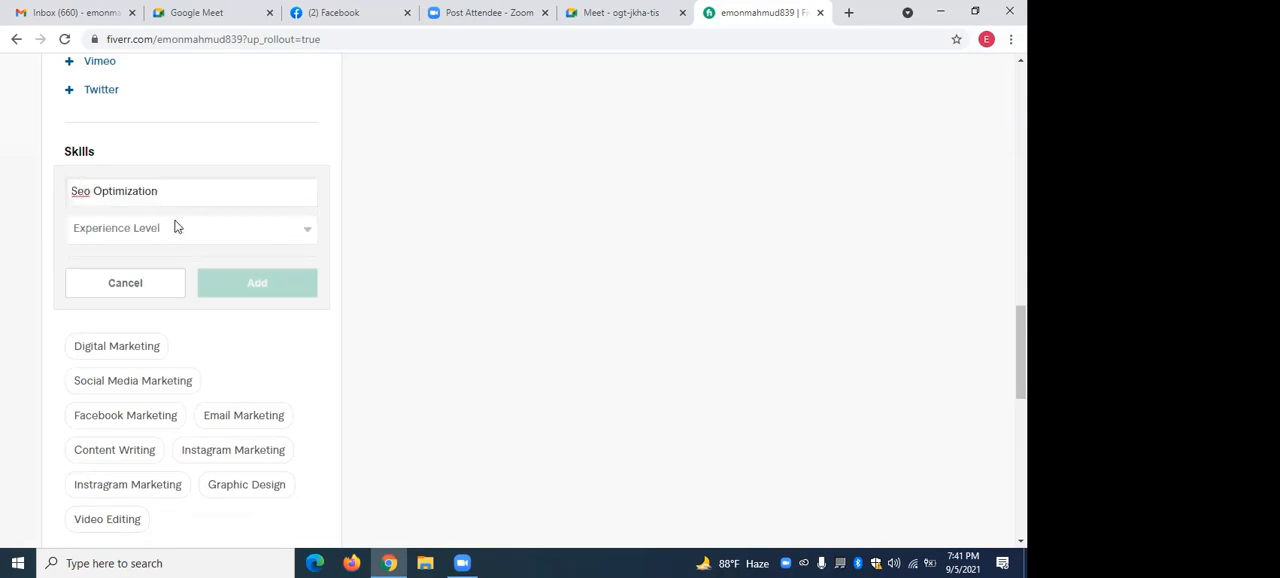
pyautogui.click(293, 236)
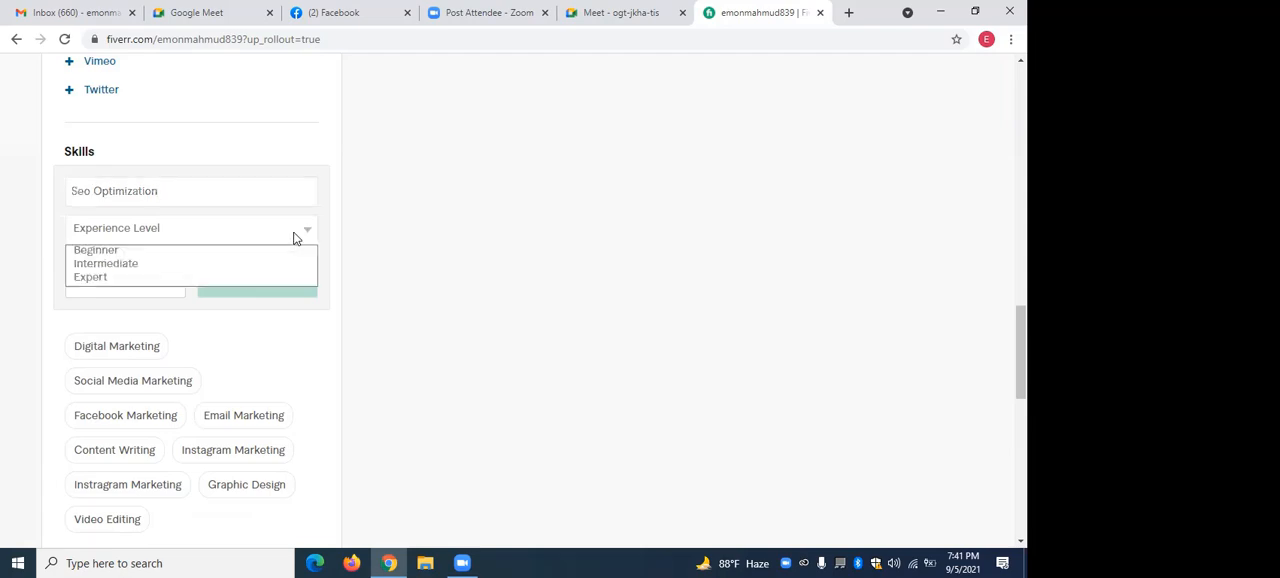
pyautogui.click(125, 278)
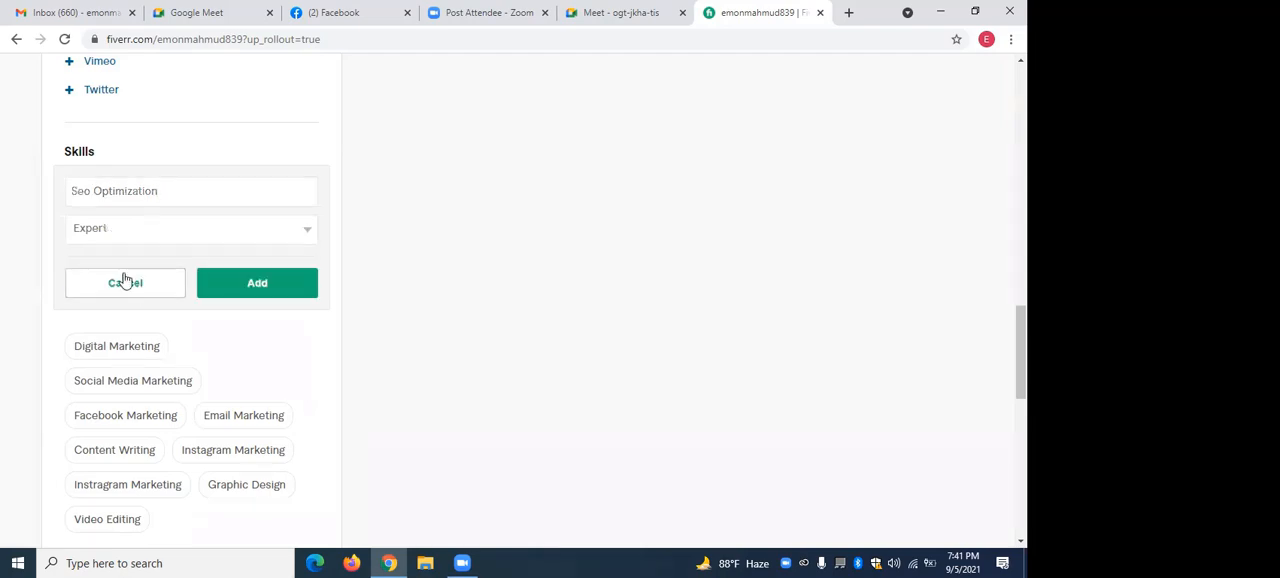
pyautogui.click(269, 285)
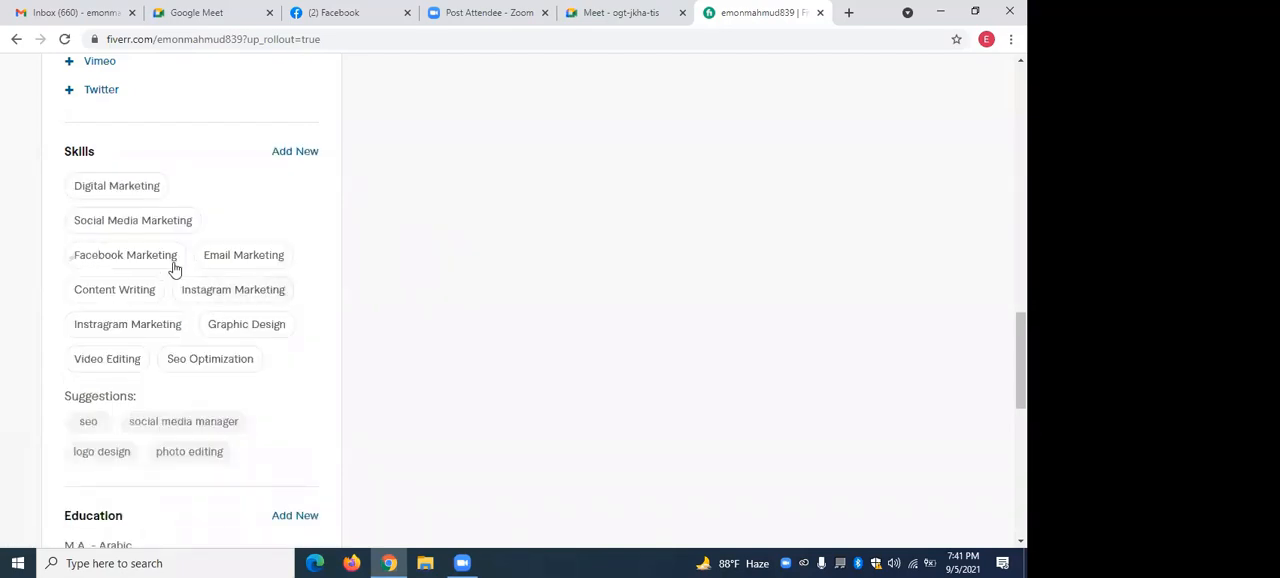
# Start a new education entry and set the country of the college or university to Bangladesh.
pyautogui.scroll(-2, 172, 268)
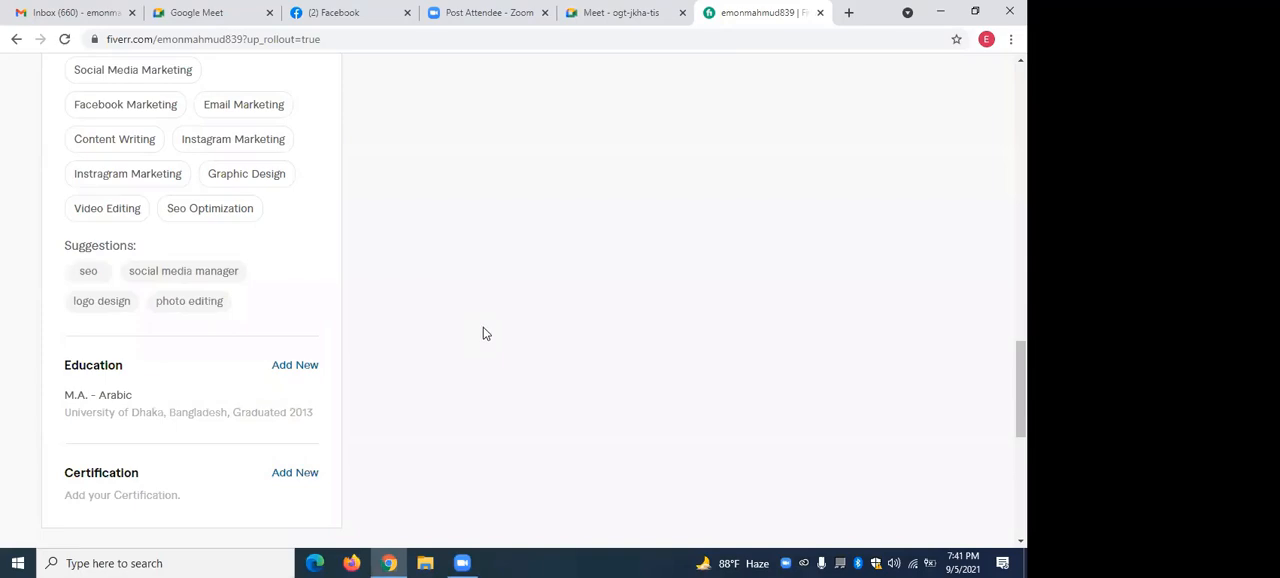
pyautogui.click(309, 368)
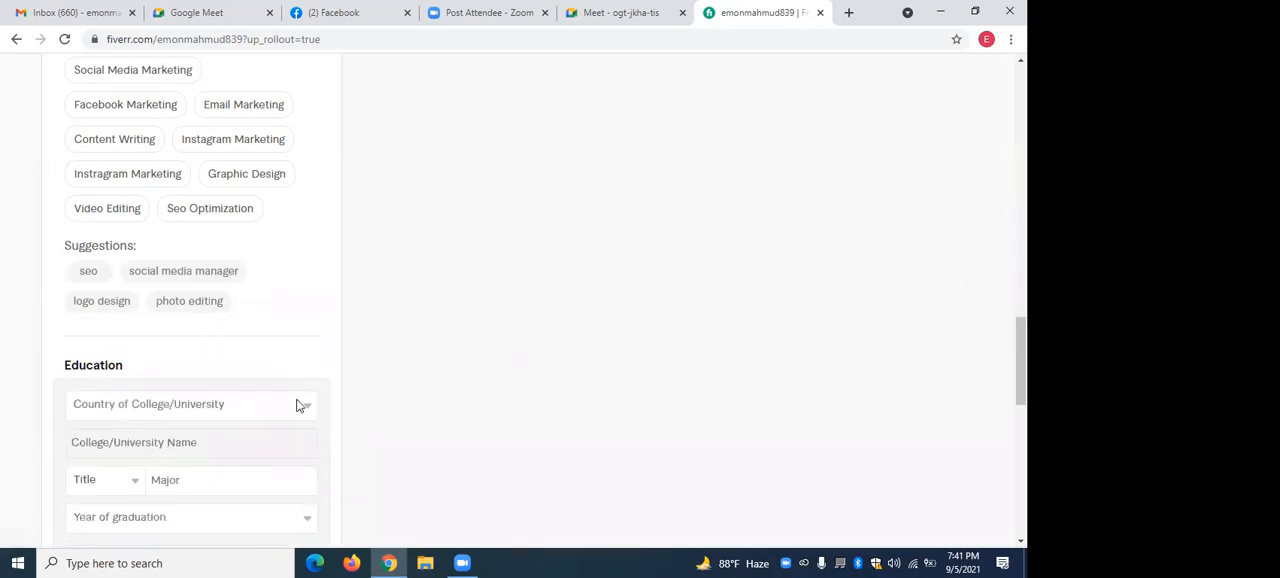
pyautogui.scroll(-1, 287, 377)
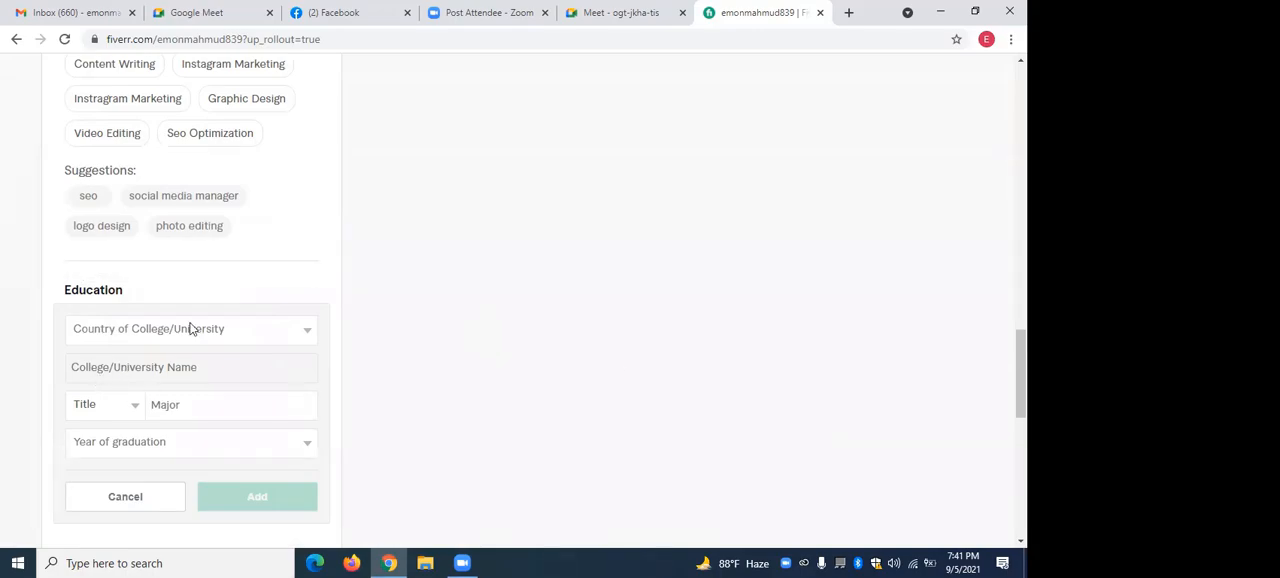
pyautogui.click(305, 338)
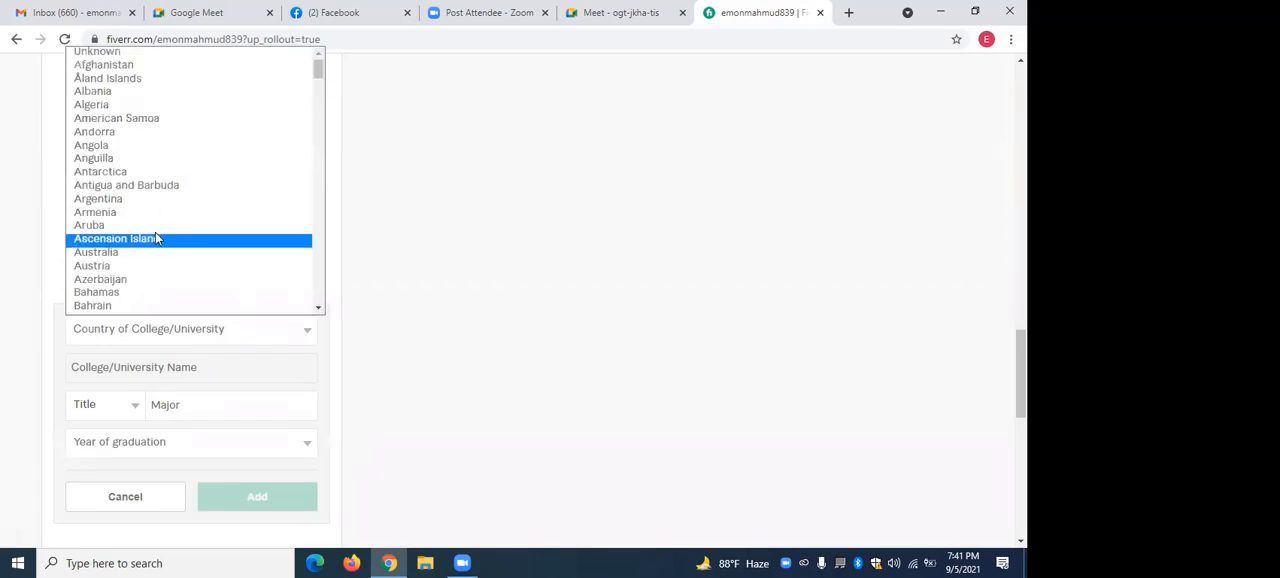
pyautogui.scroll(-3, 118, 283)
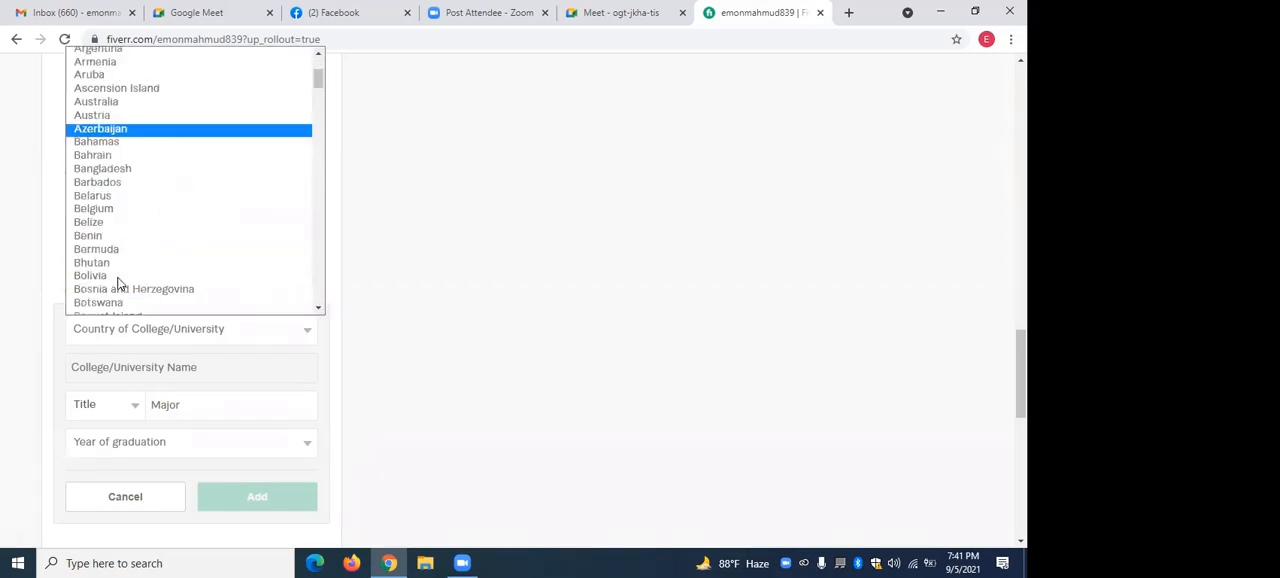
pyautogui.scroll(-3, 118, 283)
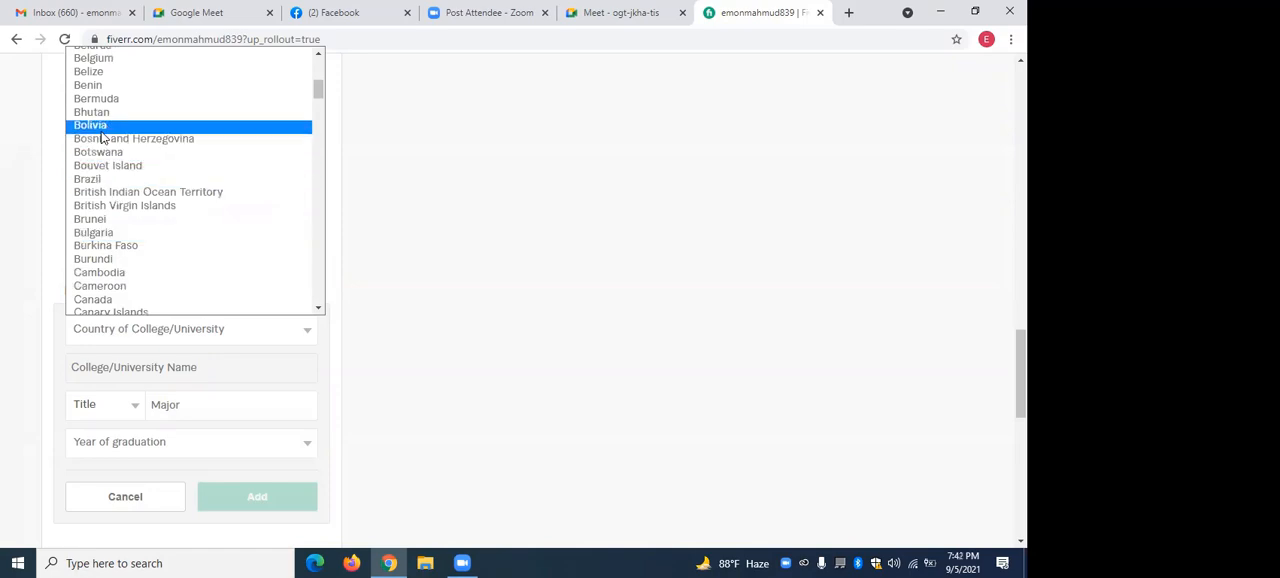
pyautogui.scroll(6, 102, 137)
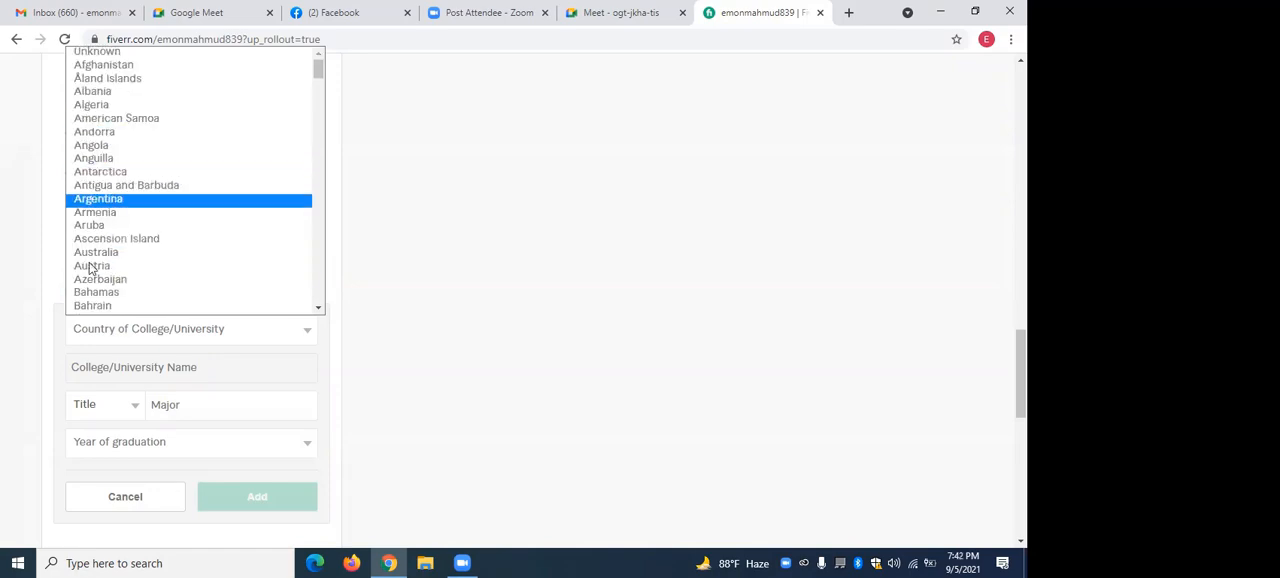
pyautogui.scroll(-3, 101, 294)
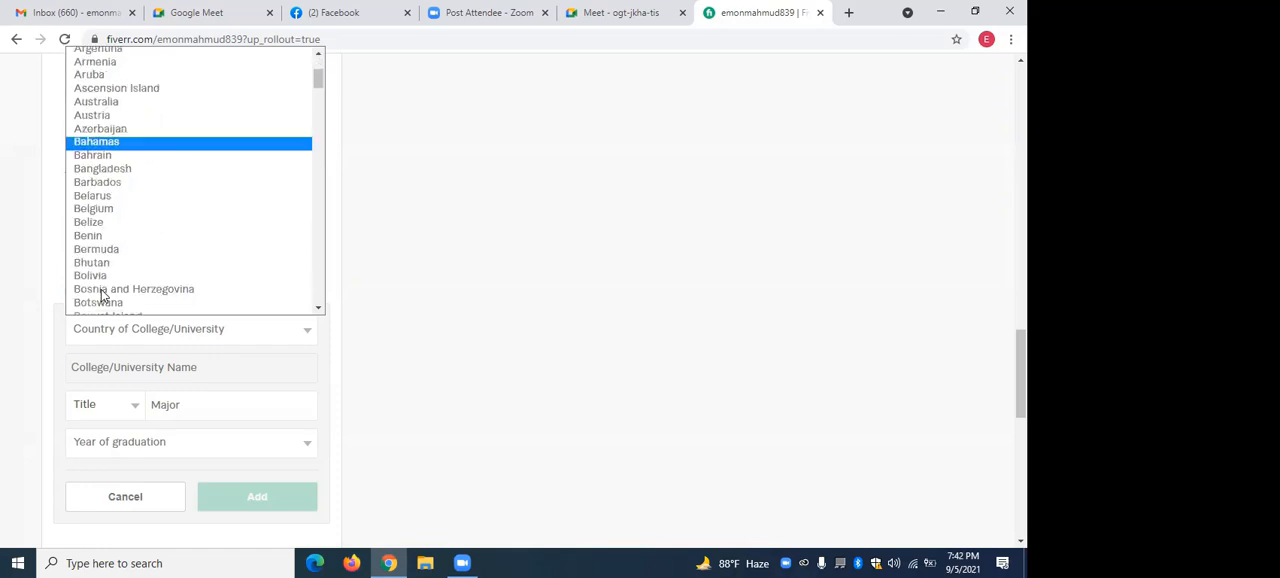
pyautogui.click(110, 170)
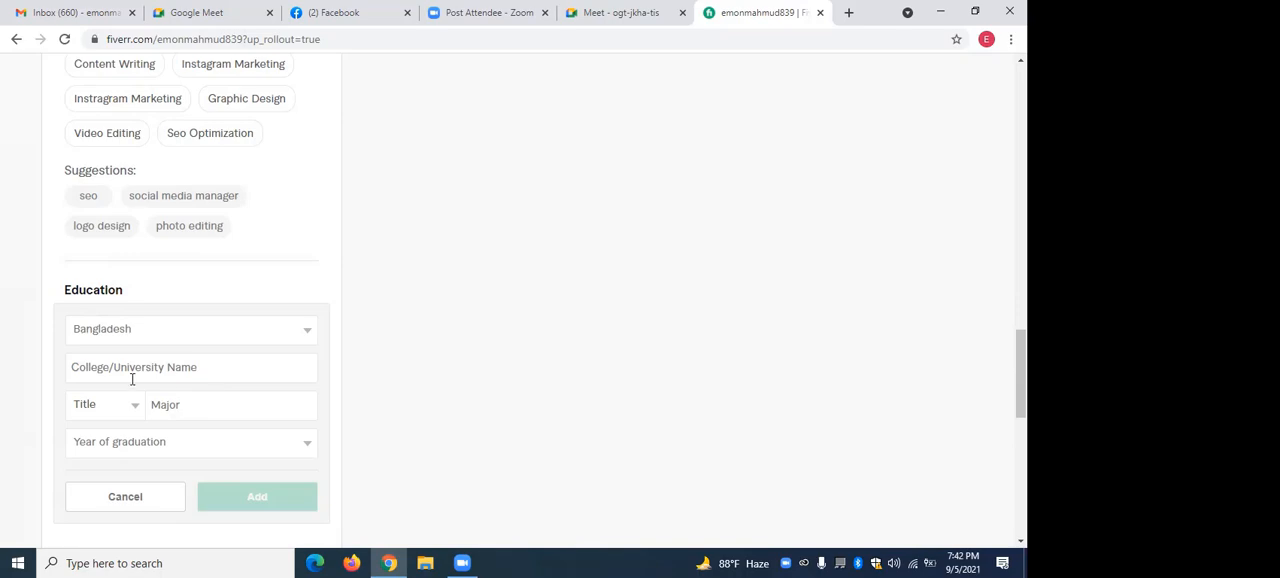
# Set the college or university name in the education entry to Dhaka University.
pyautogui.click(233, 368)
pyautogui.write('Dh')
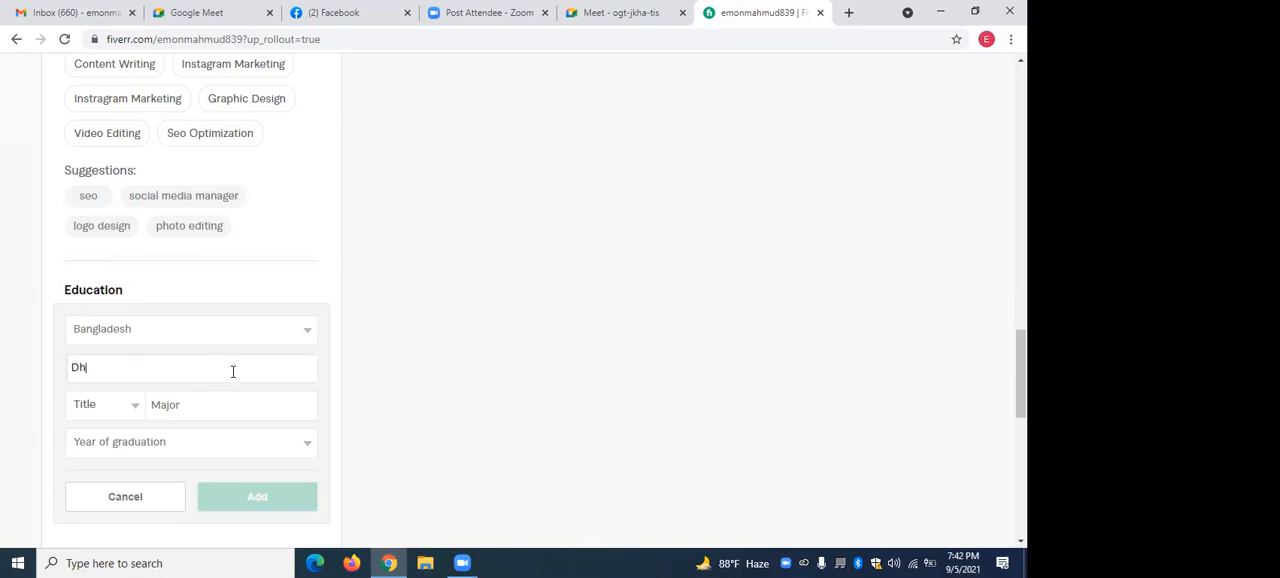
pyautogui.write('a')
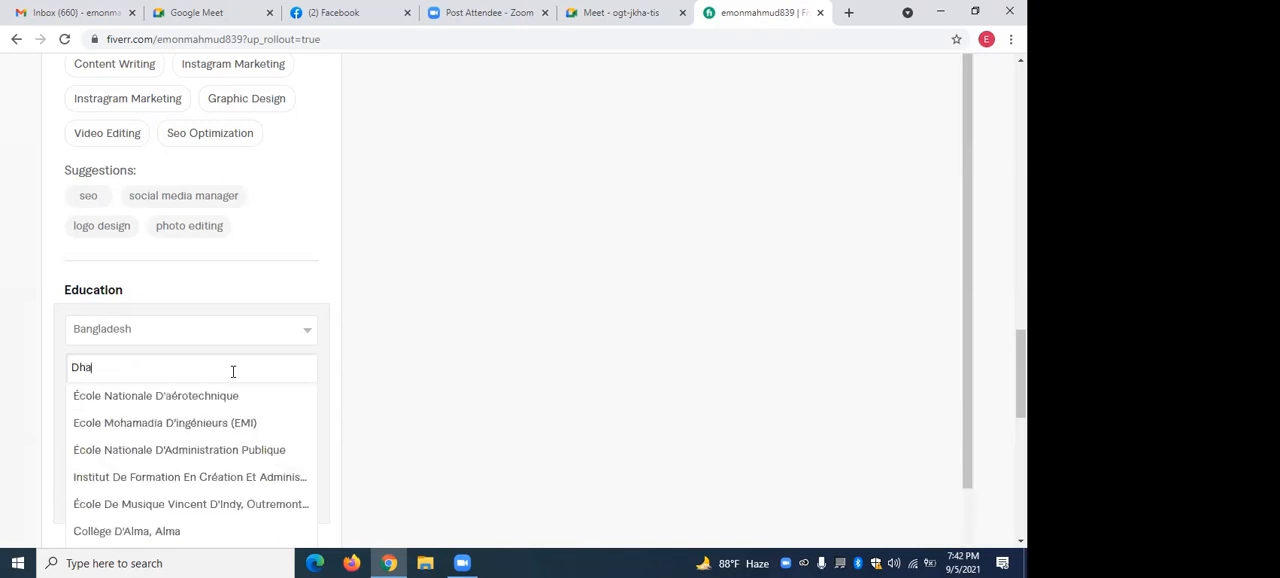
pyautogui.write('ka')
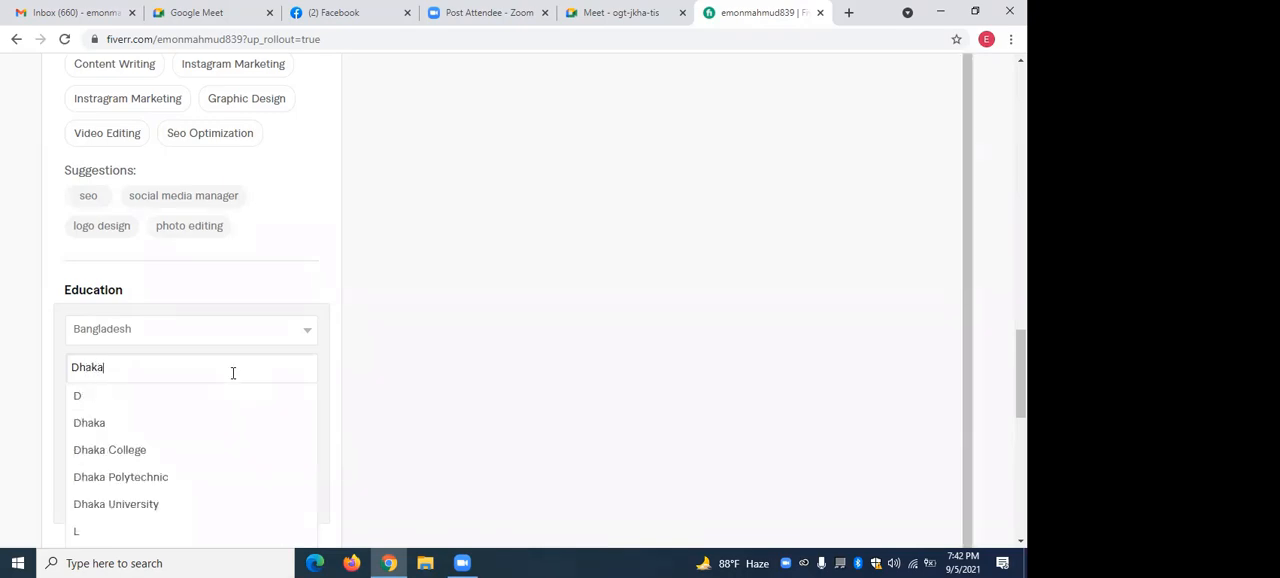
pyautogui.click(152, 513)
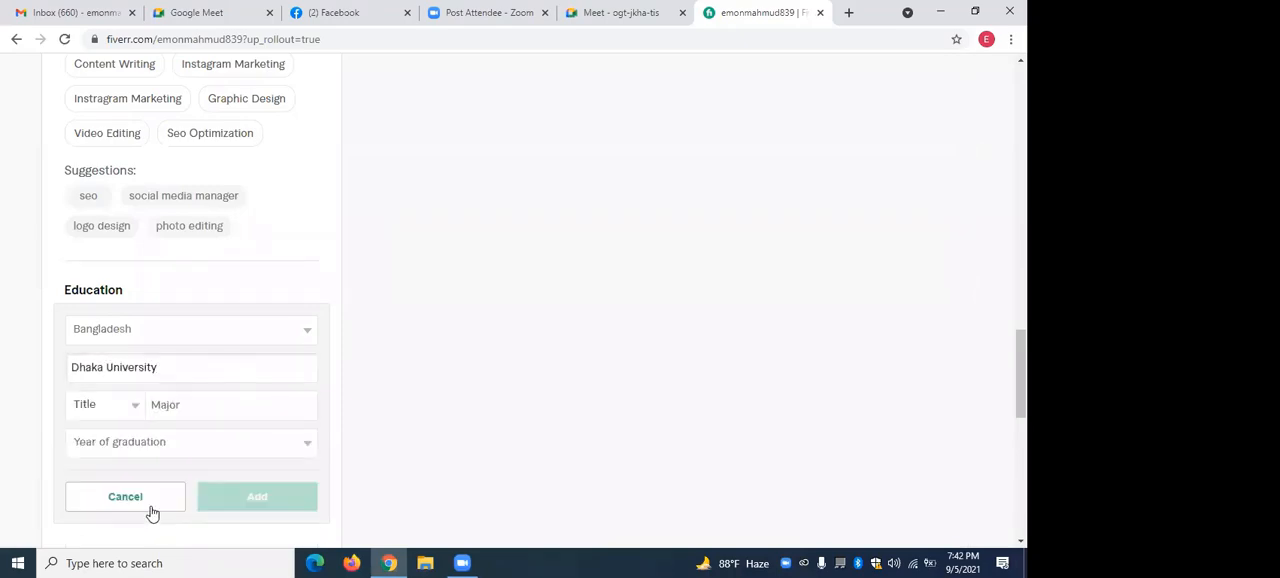
# Set the major of the education entry to Diploma In Digital Marketing from the suggested matches.
pyautogui.click(172, 401)
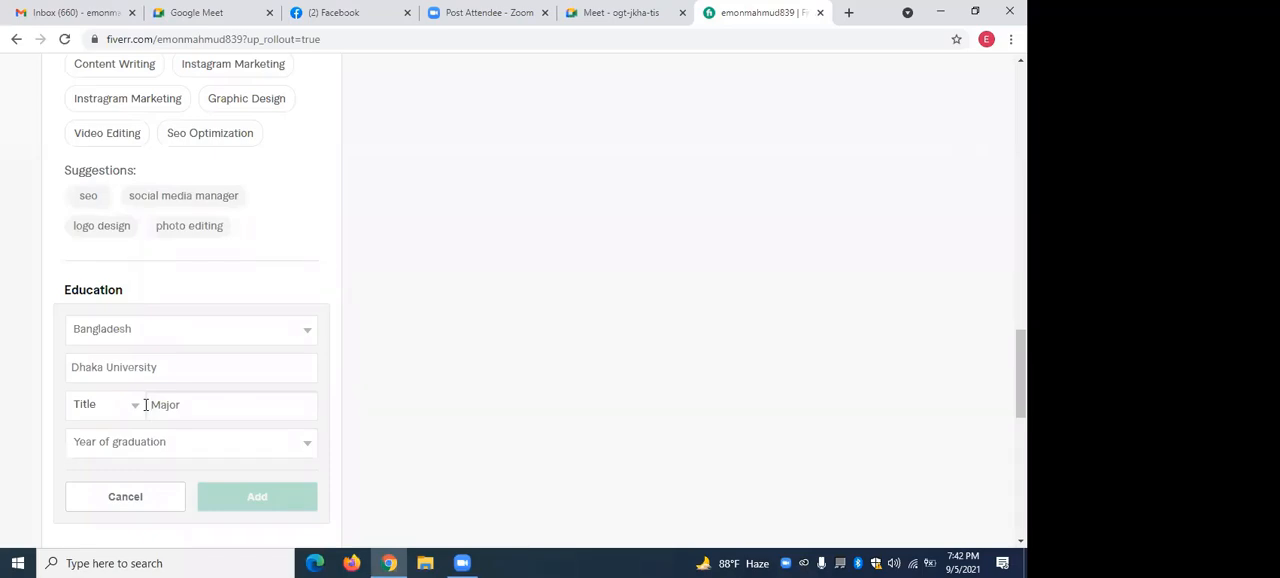
pyautogui.write('Digit')
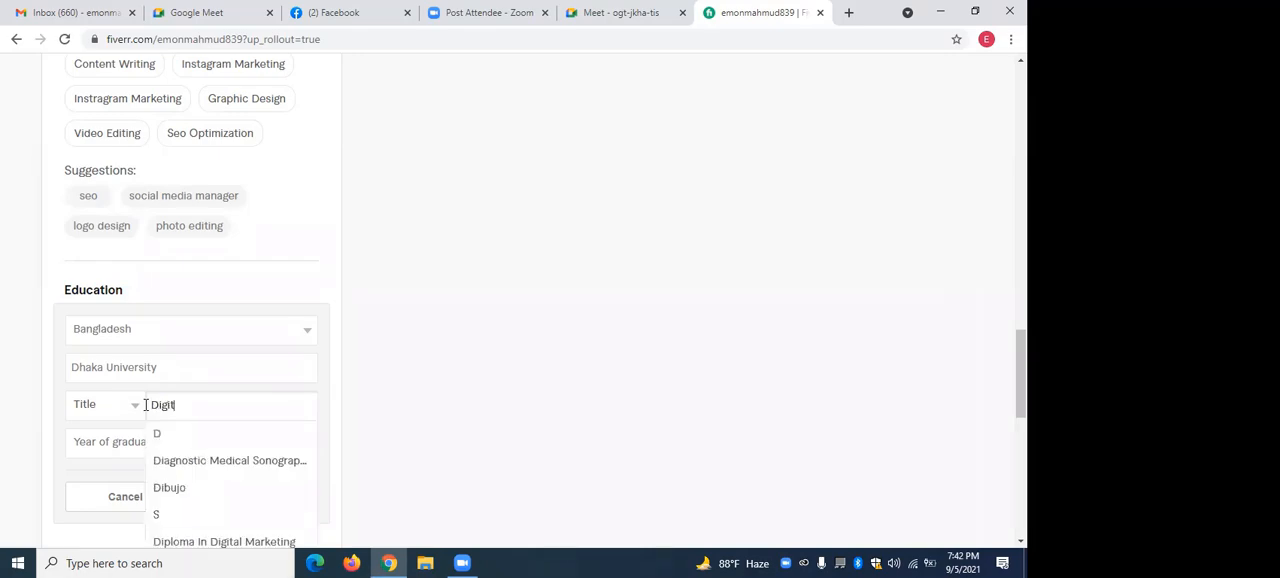
pyautogui.write('al')
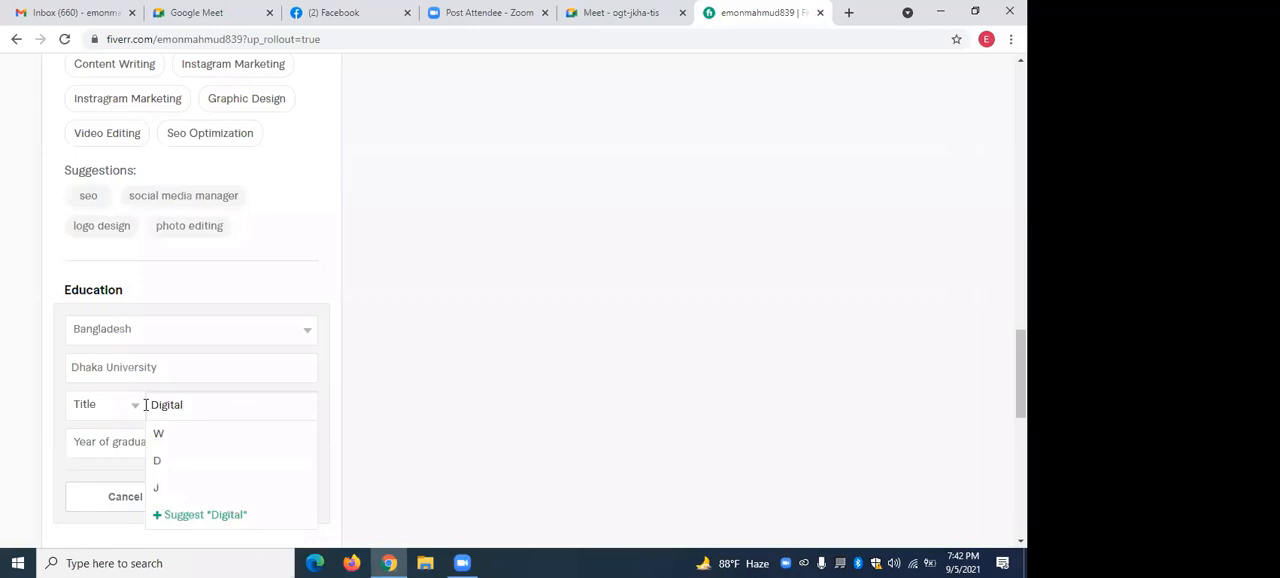
pyautogui.write(' Marke')
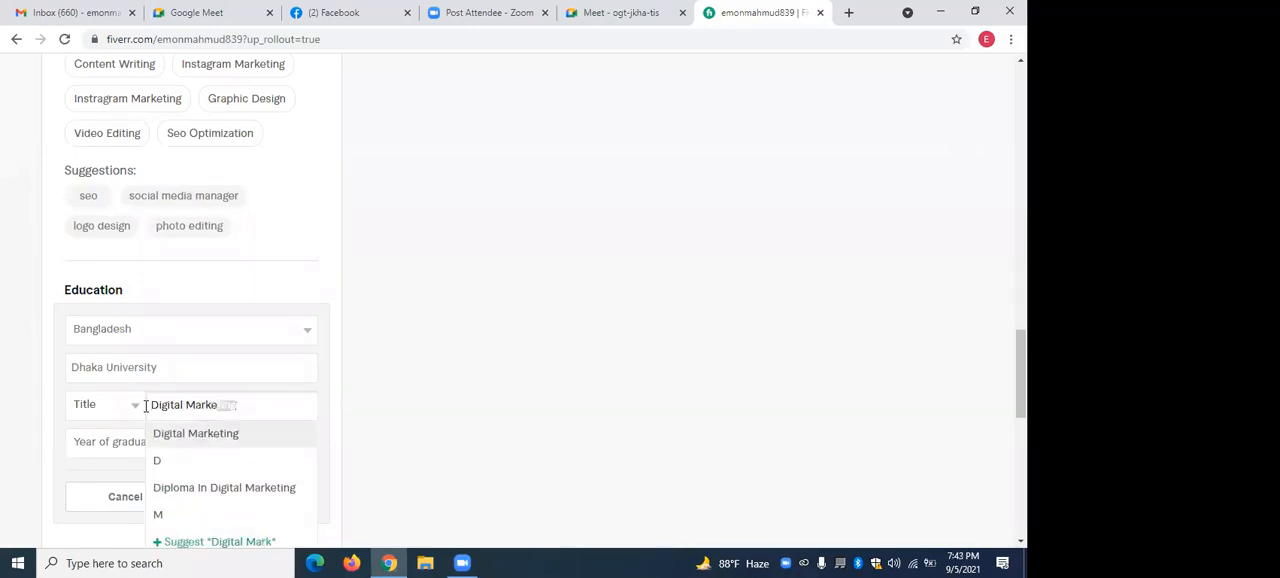
pyautogui.click(187, 489)
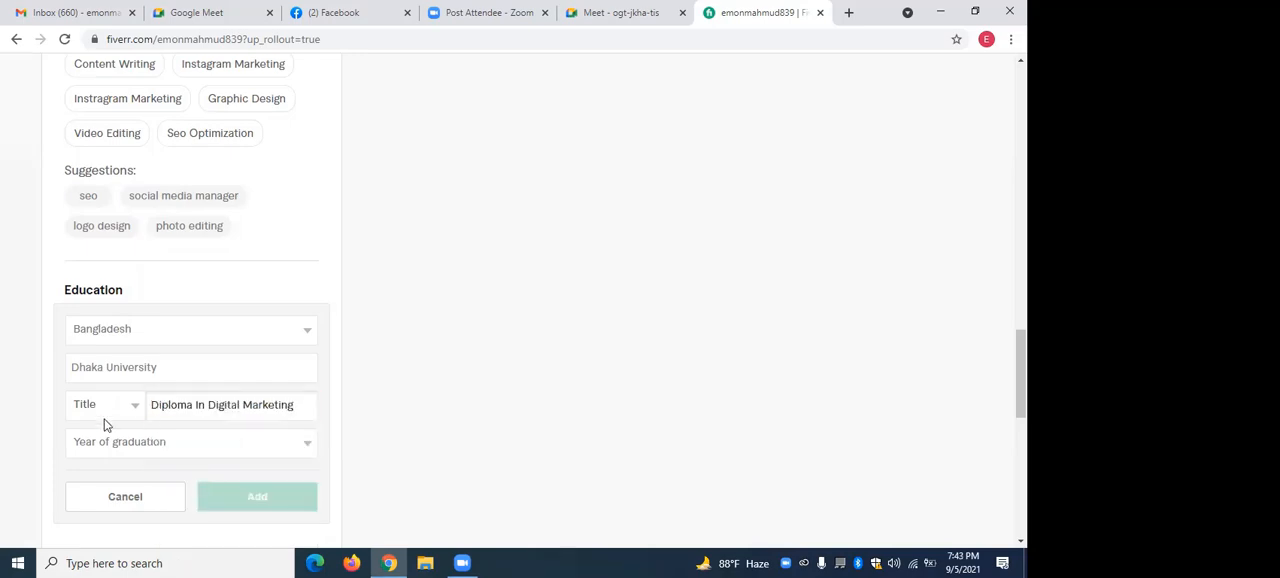
# Set the year of graduation in the education entry to 2019.
pyautogui.click(300, 448)
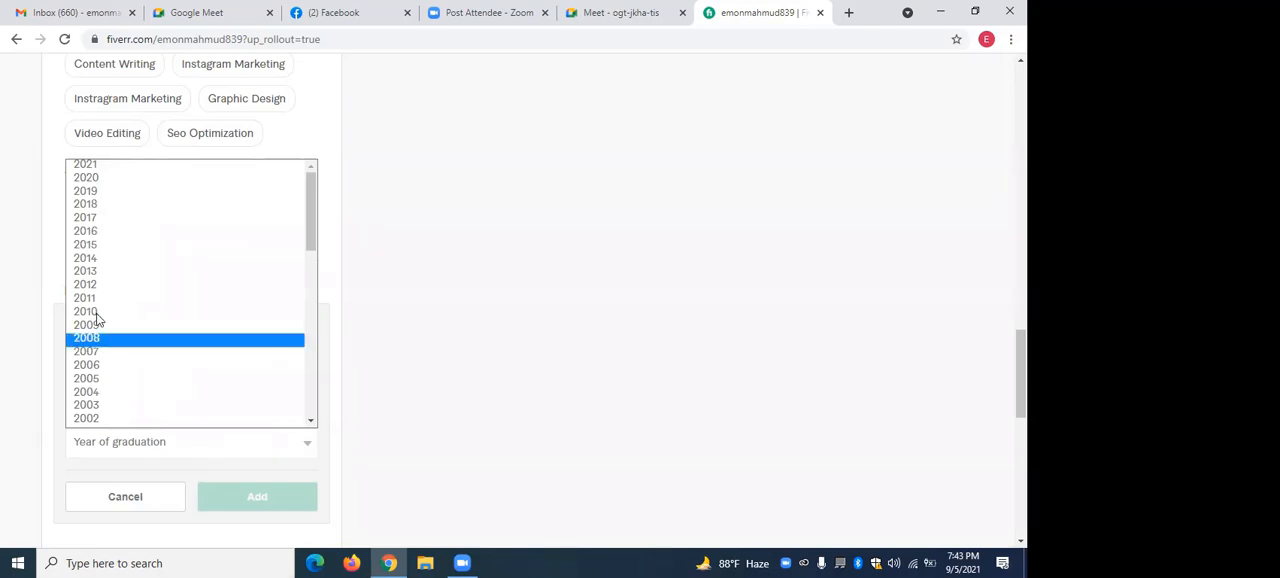
pyautogui.click(101, 181)
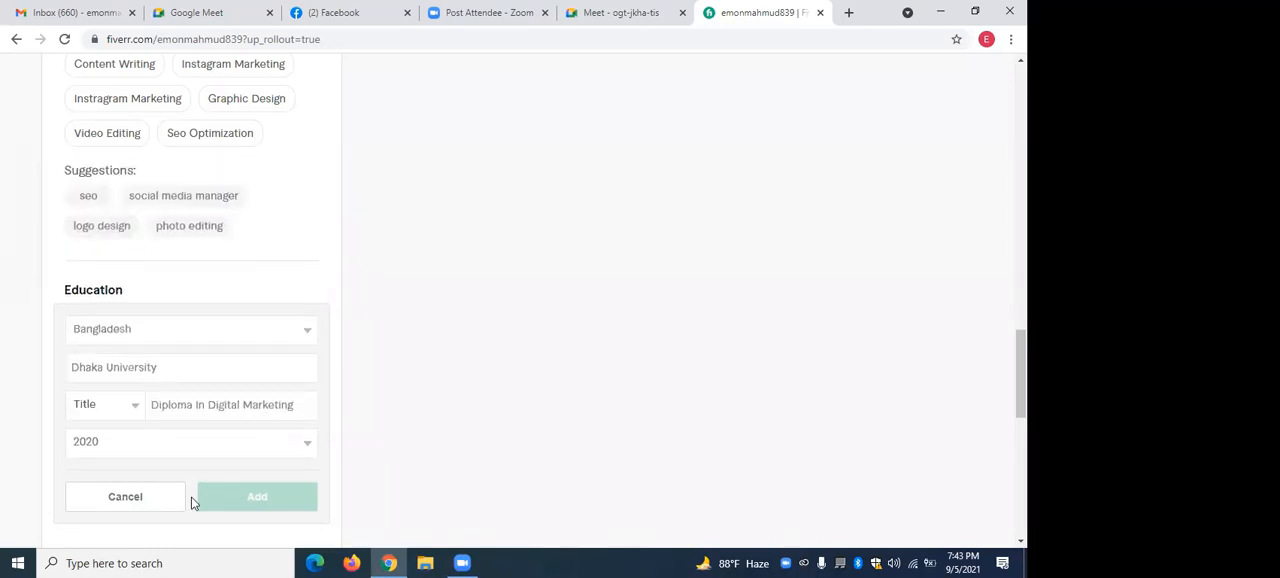
pyautogui.scroll(-3, 201, 409)
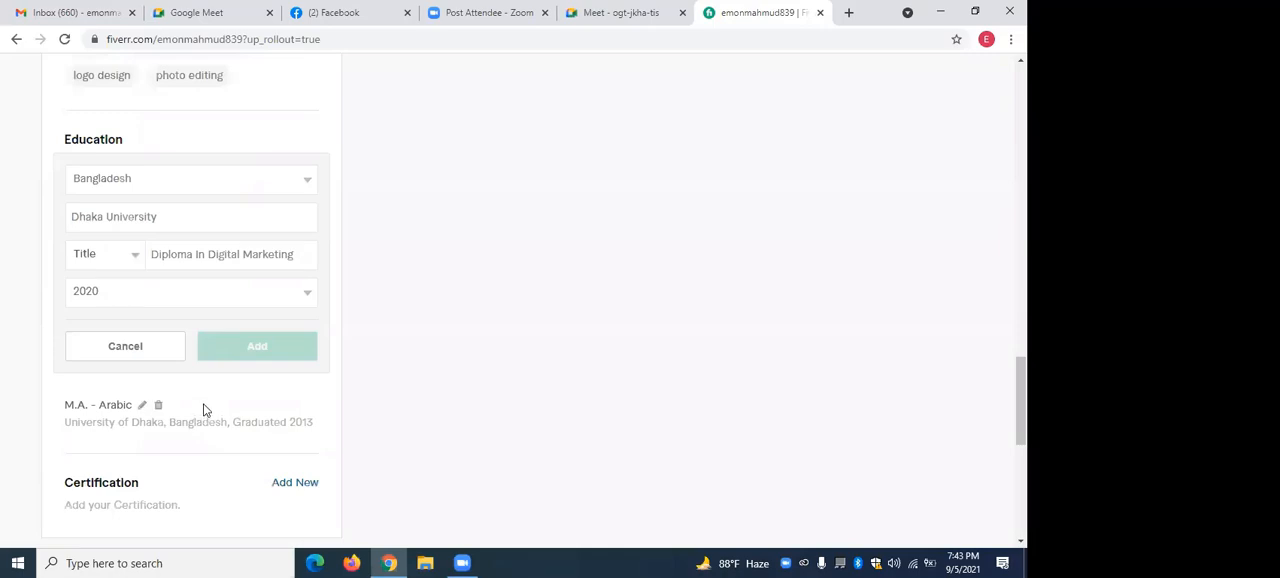
pyautogui.click(305, 293)
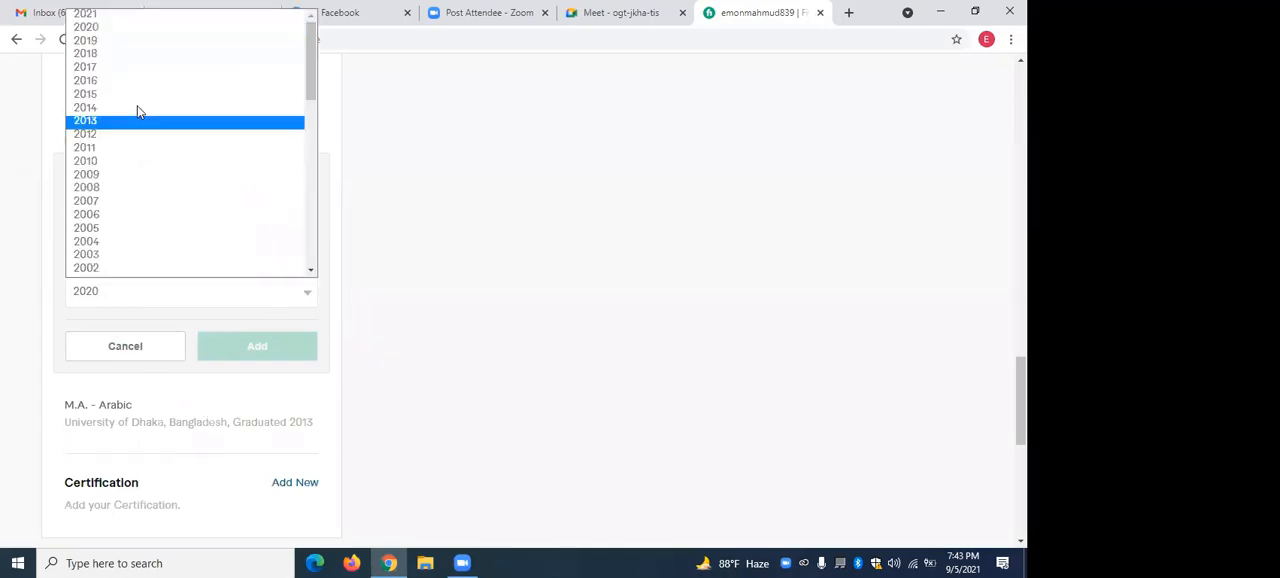
pyautogui.click(106, 44)
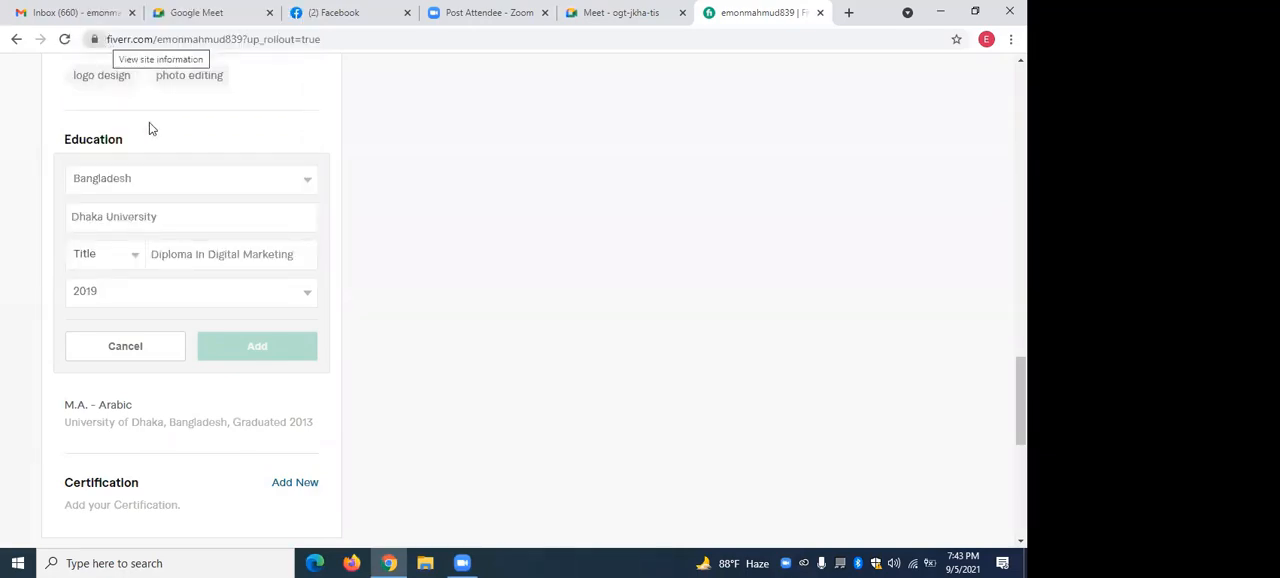
# Choose Associate as the degree title and add the education entry to the profile.
pyautogui.click(131, 256)
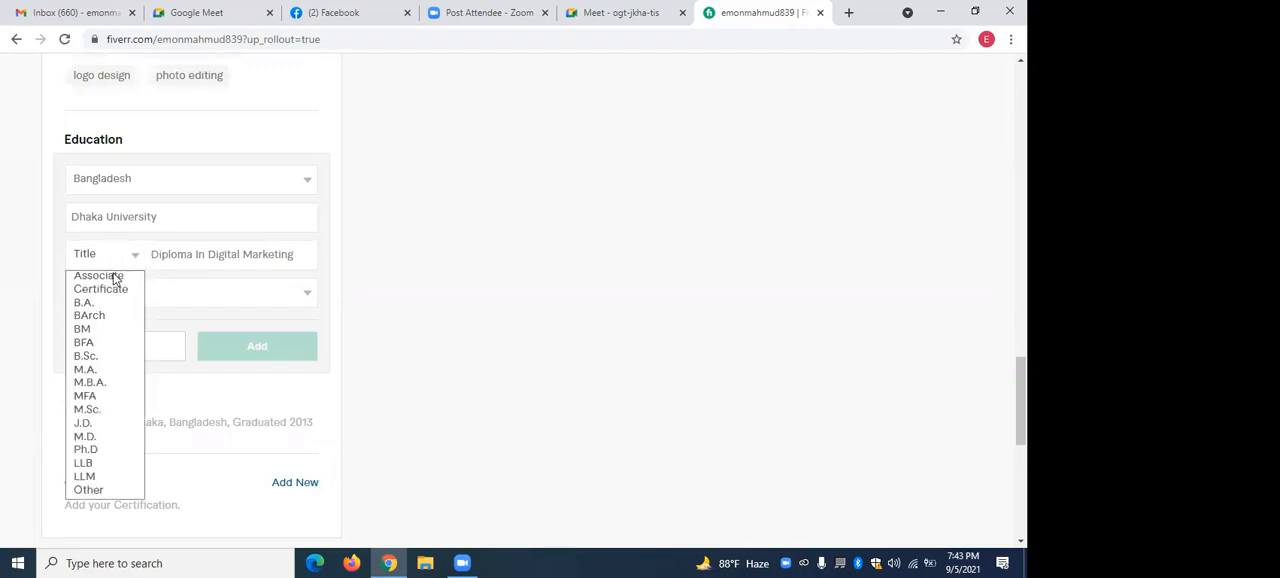
pyautogui.click(114, 277)
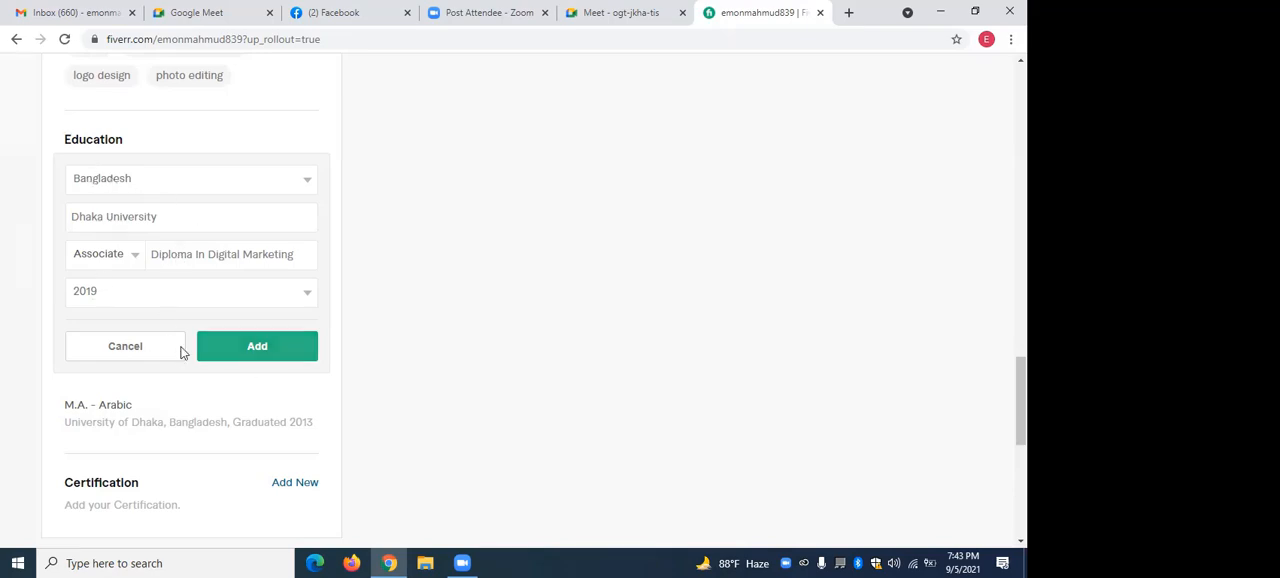
pyautogui.click(252, 348)
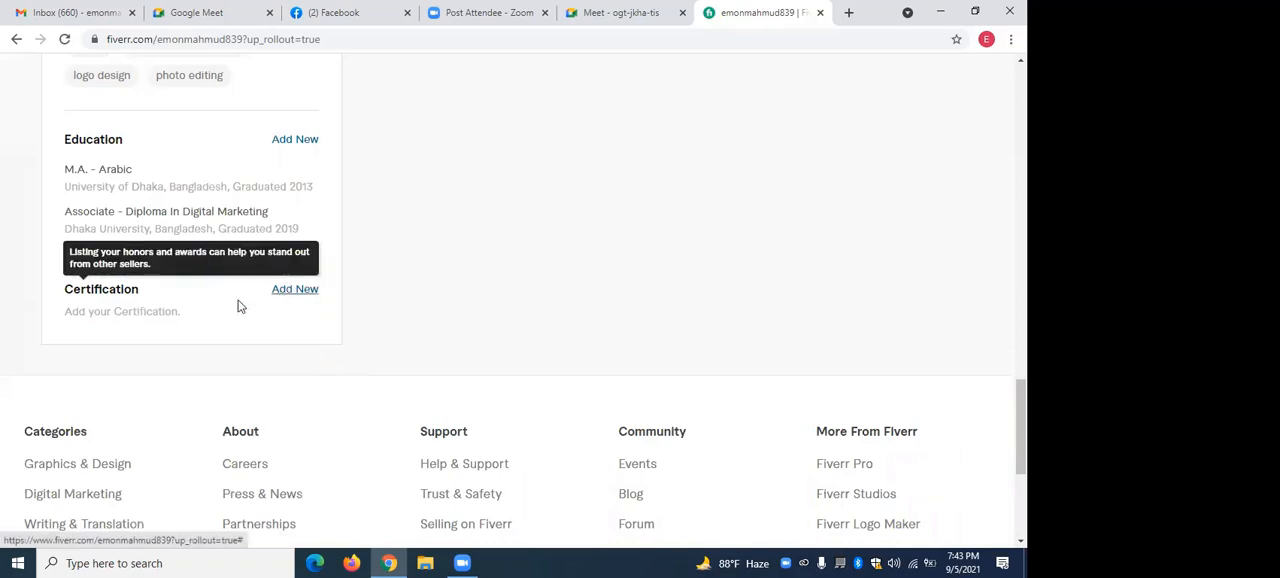
pyautogui.scroll(4, 560, 265)
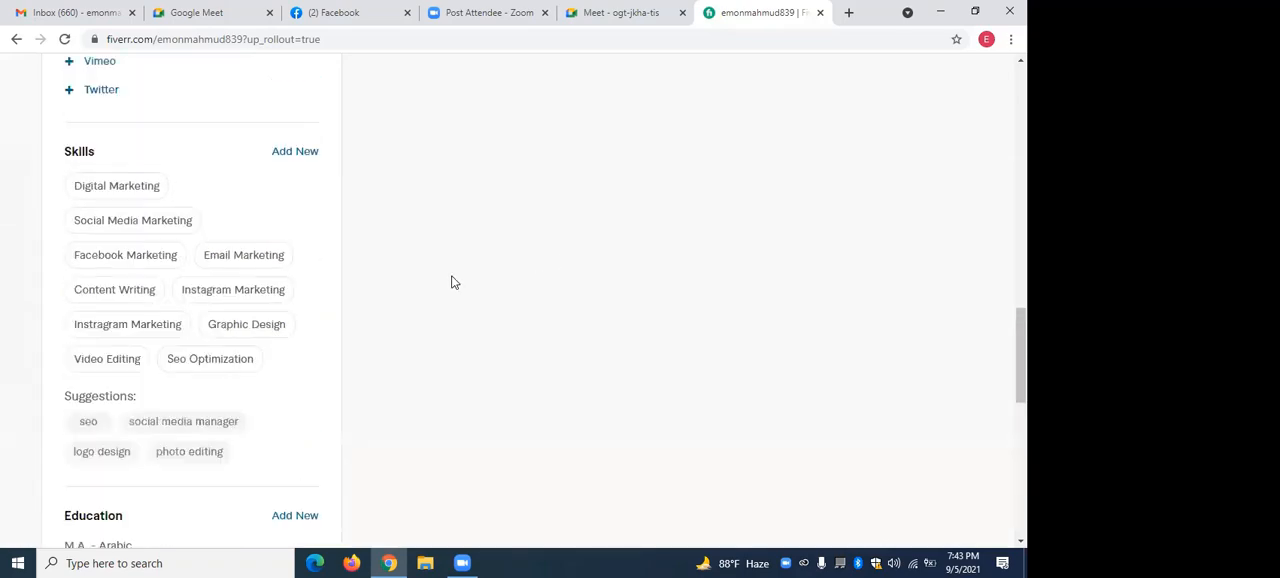
pyautogui.scroll(1, 451, 281)
pyautogui.scroll(7, 180, 223)
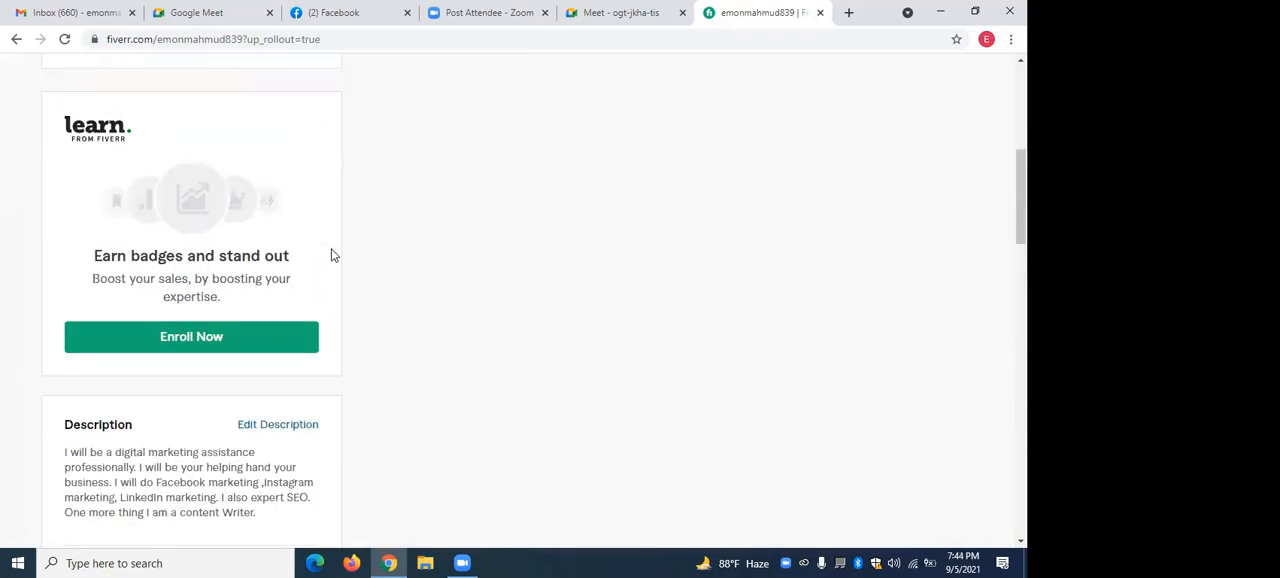
pyautogui.scroll(5, 300, 286)
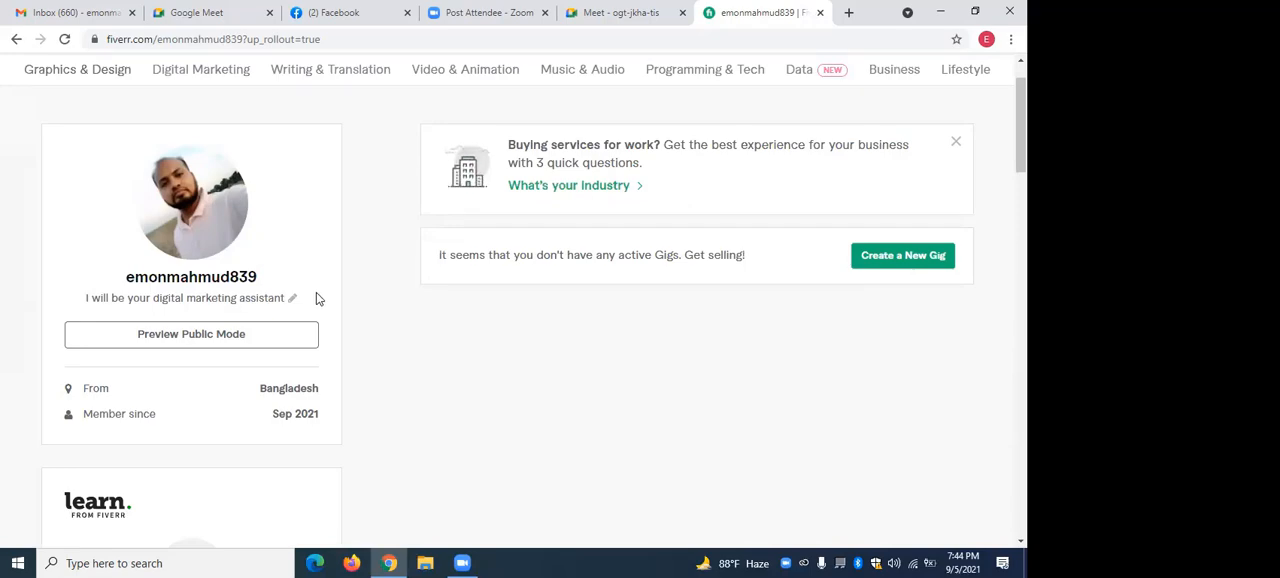
pyautogui.scroll(1, 424, 285)
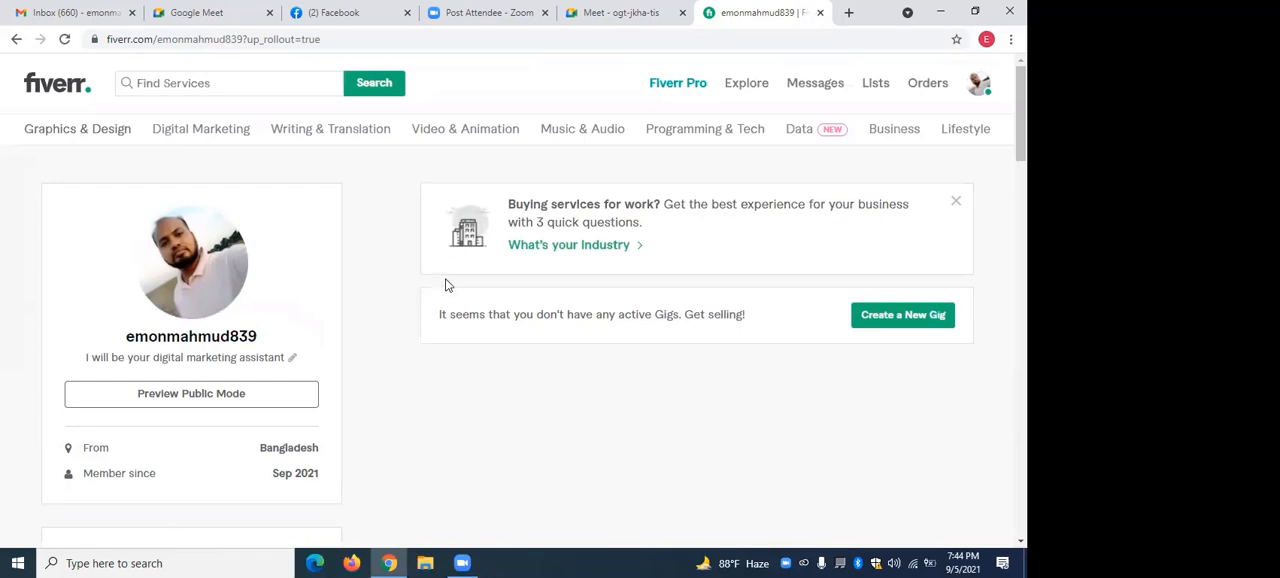